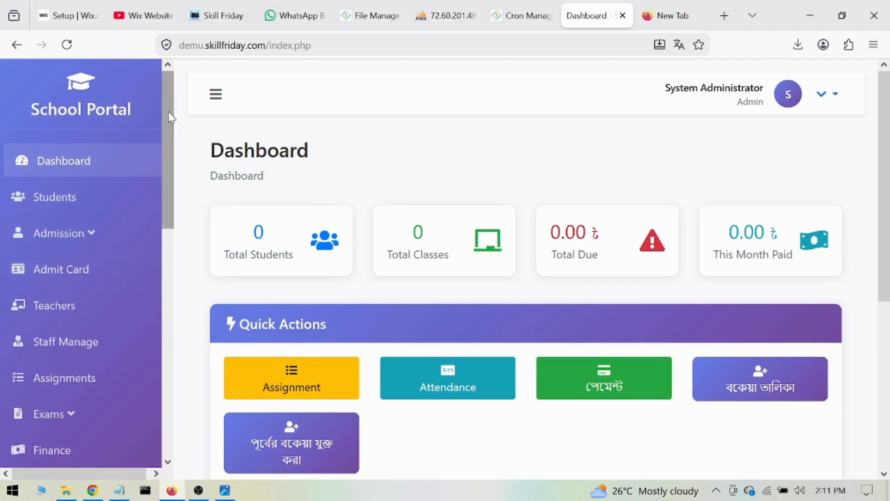
Review the dashboard's student and class totals and the options available under Academic Settings.
triple_click(251, 242)
double_click(417, 232)
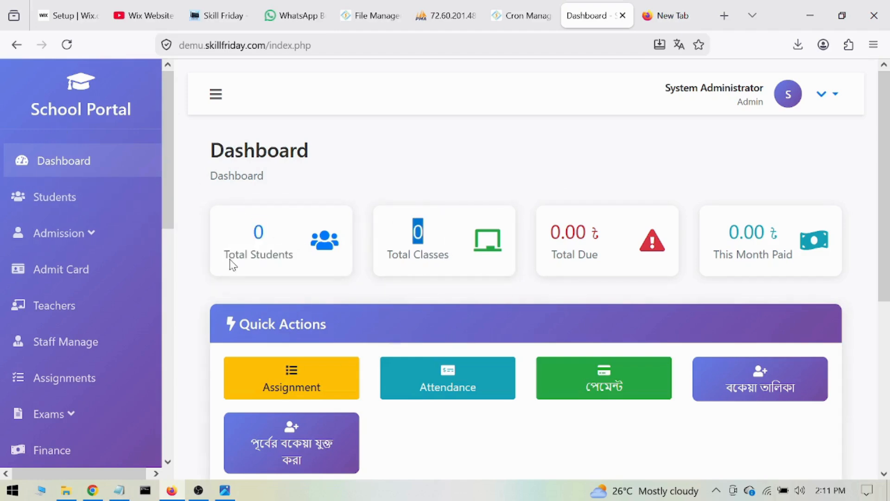
drag(169, 109, 173, 348)
click(134, 114)
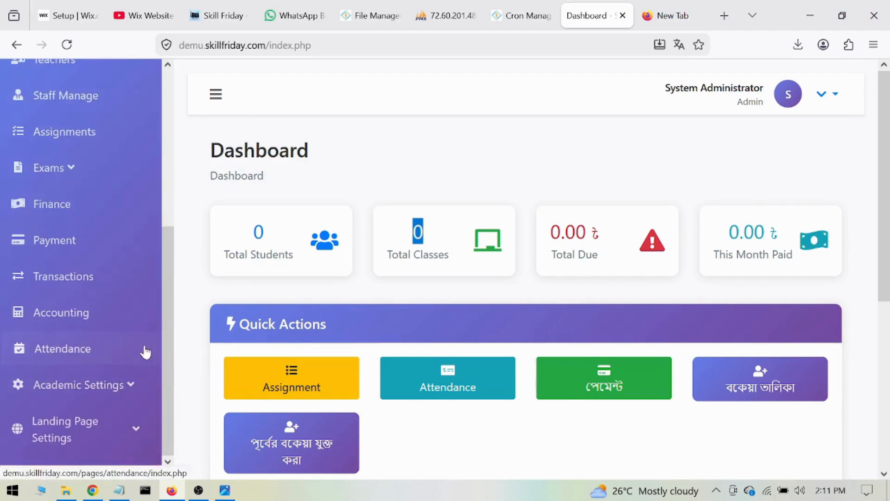
click(93, 394)
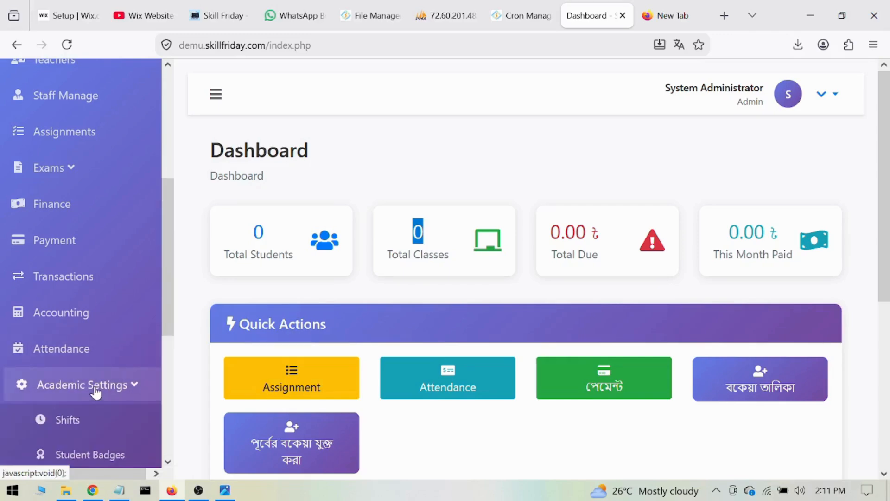
drag(166, 205, 167, 338)
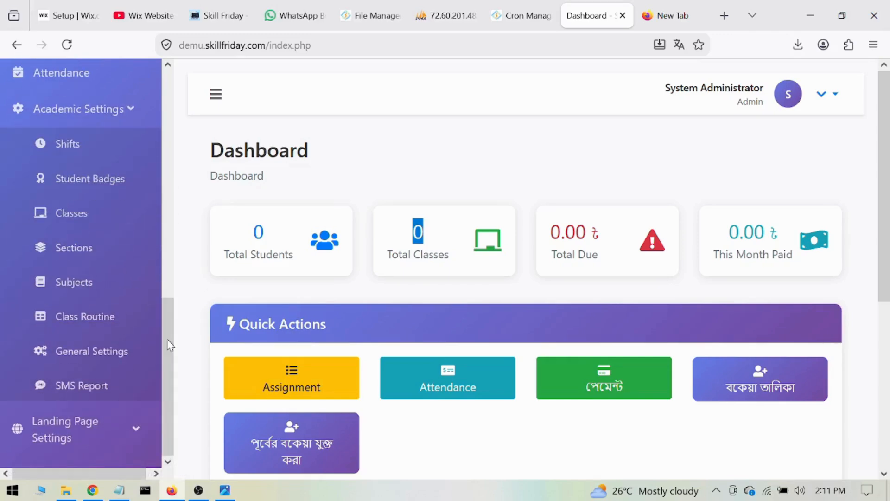
click(83, 110)
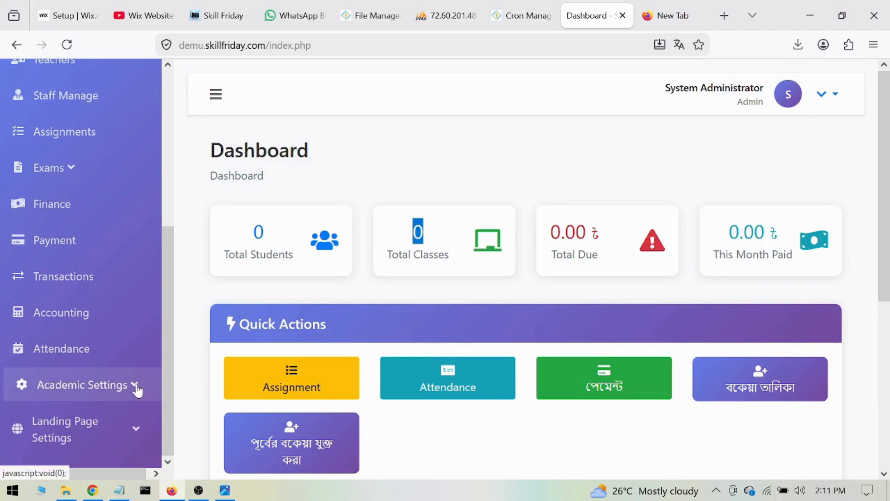
Open the Shifts page within Academic Settings.
click(109, 388)
drag(163, 191, 167, 302)
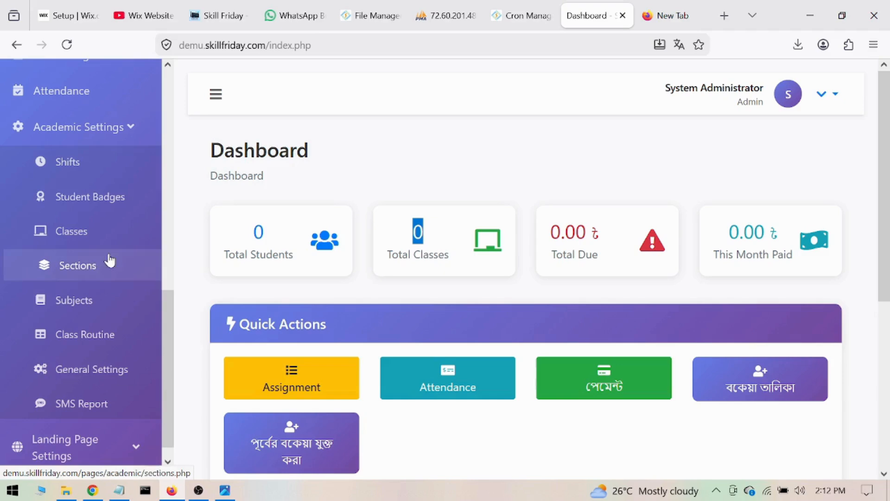
click(74, 162)
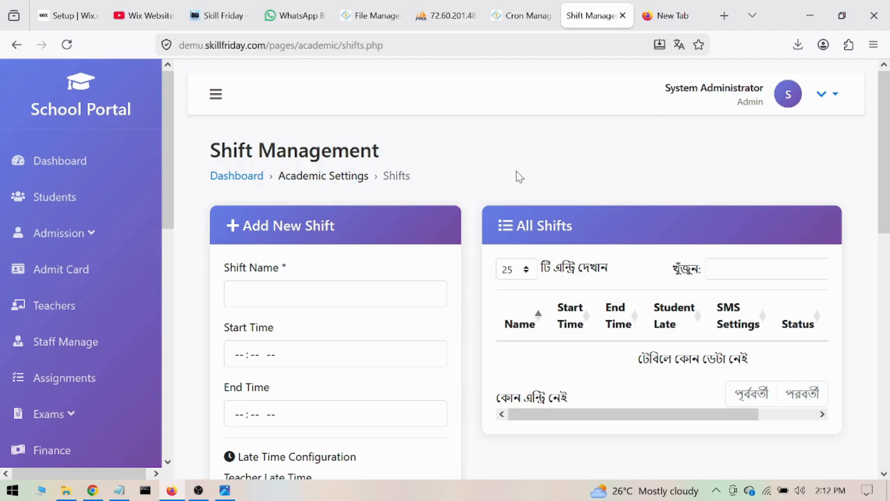
Name the new shift Day, with a start time of 09:00 AM and an end time of 04:00 AM.
click(283, 295)
text(Day)
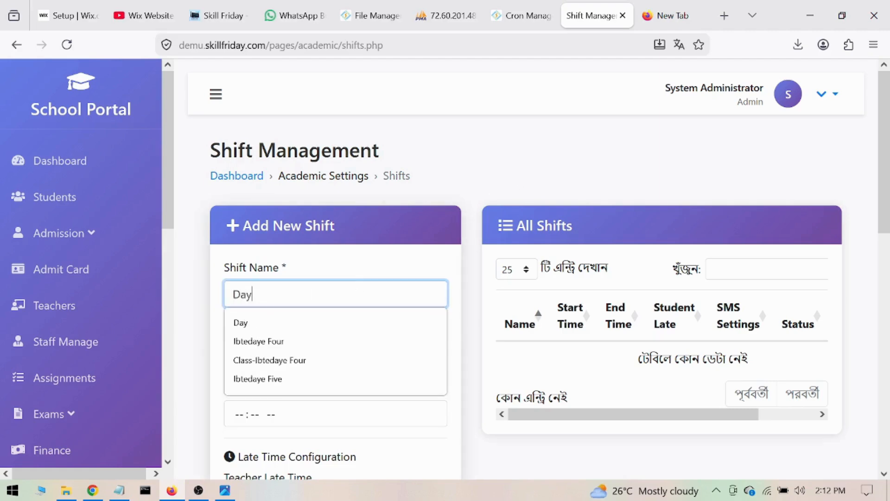
click(461, 166)
scroll(234, 369, down, 2)
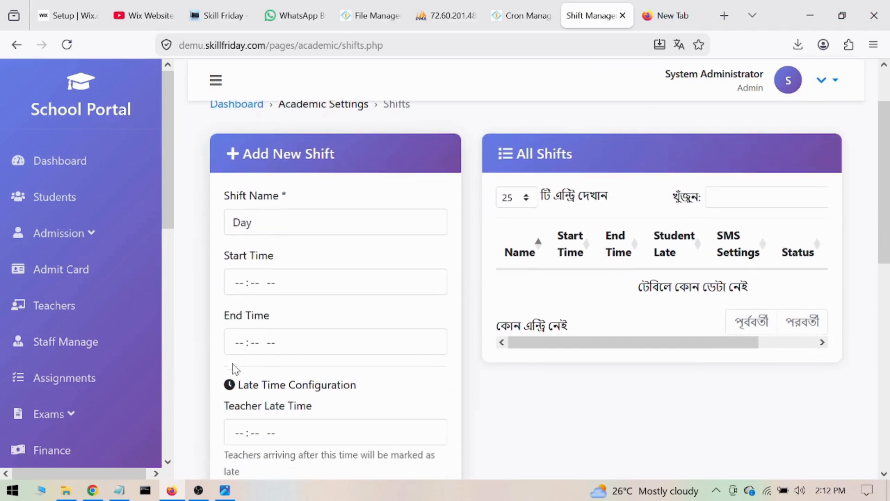
click(239, 283)
text(09:)
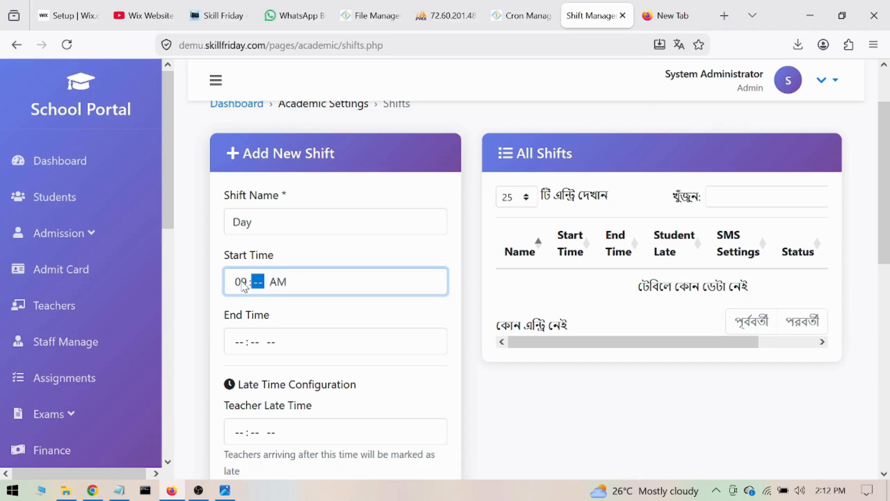
text(00)
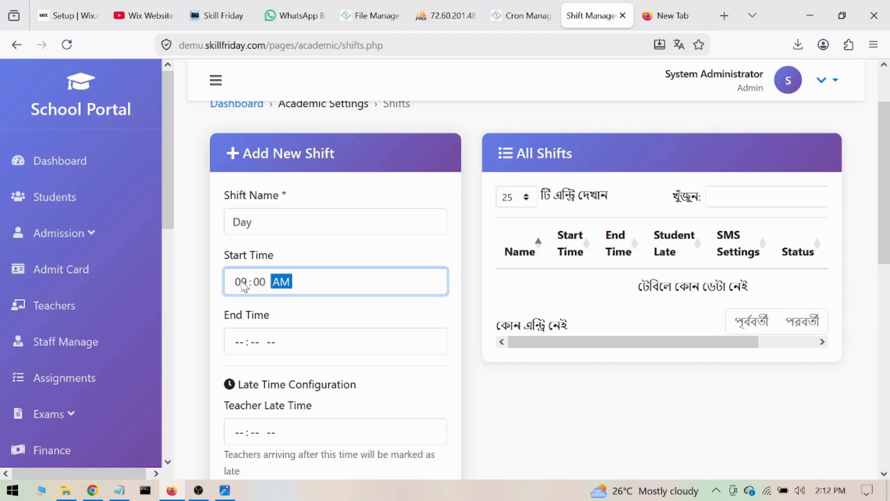
click(239, 344)
text(0400)
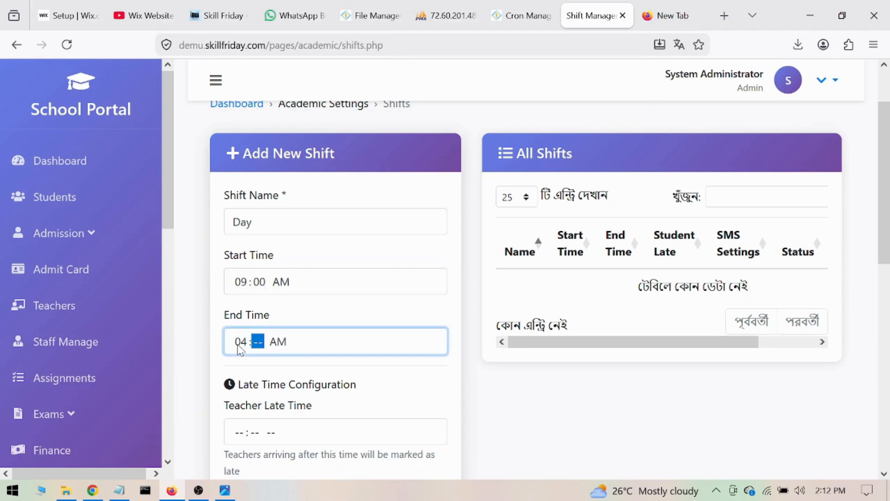
Set the new shift's teacher late time to 09:30 AM.
scroll(262, 350, down, 3)
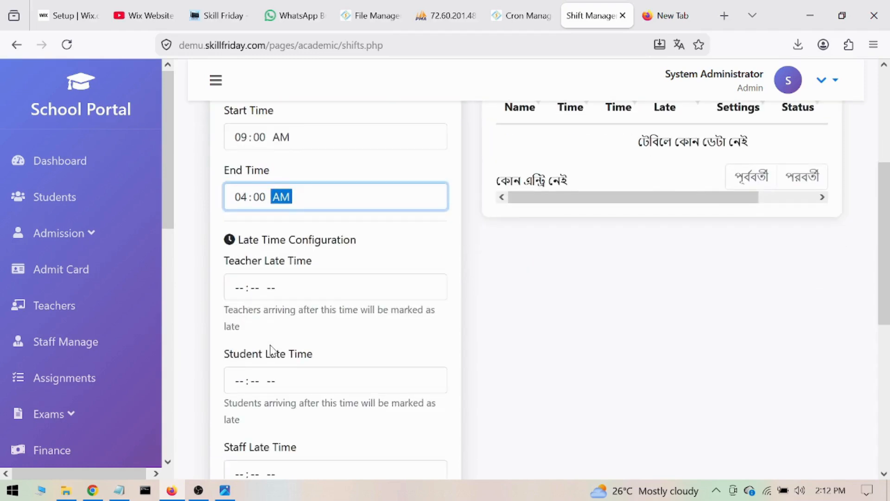
click(234, 297)
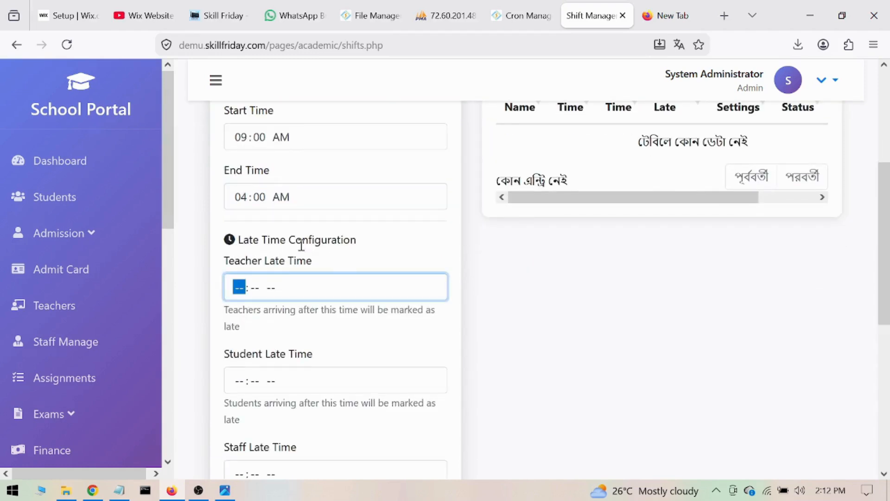
drag(224, 260, 350, 267)
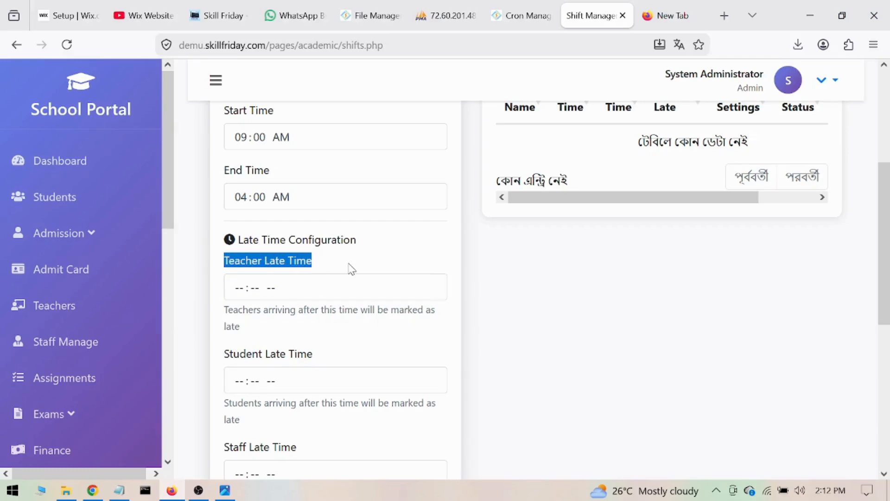
click(237, 296)
scroll(241, 301, up, 3)
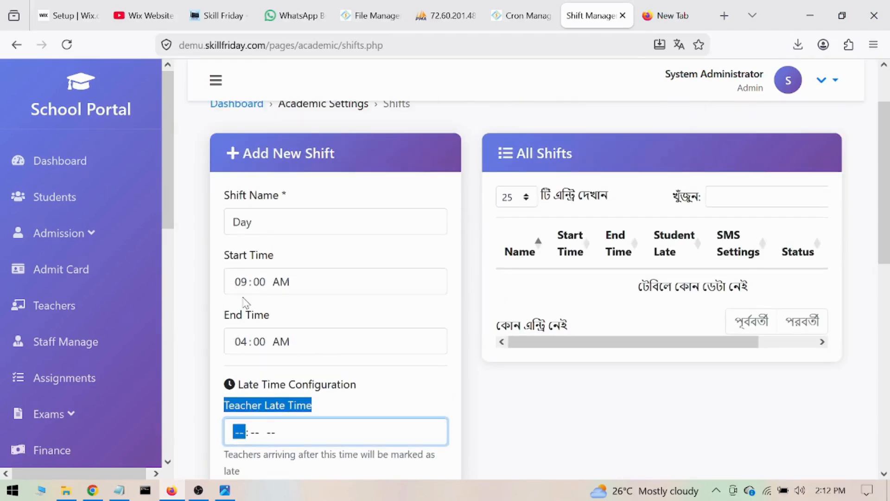
scroll(255, 323, down, 2)
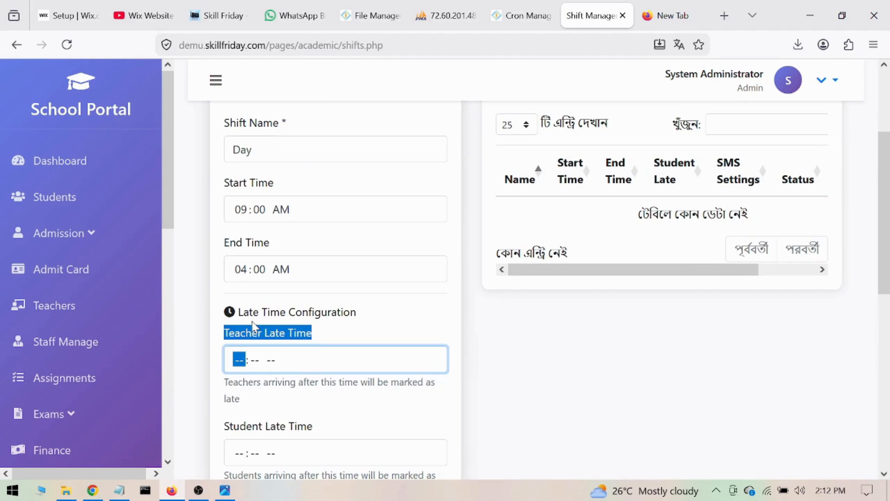
text(09:30 AM)
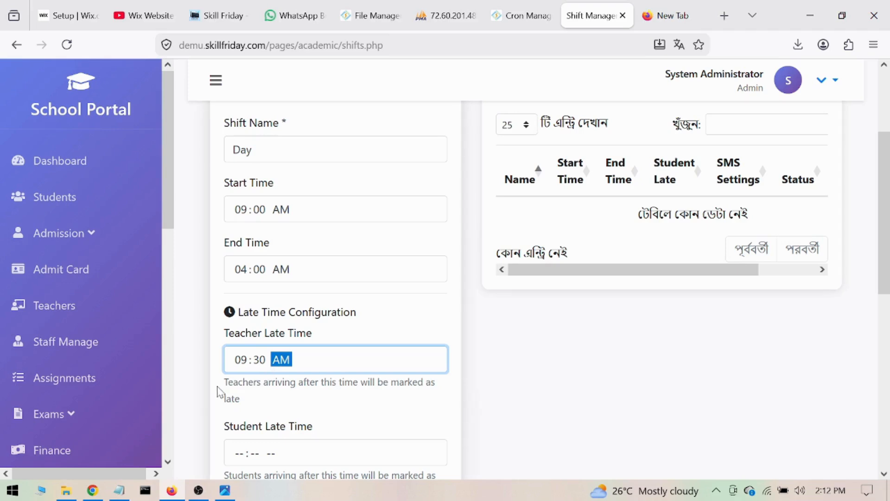
Set the student late time to 09:30 AM and the staff late time to 09:00 AM.
scroll(227, 392, down, 2)
click(239, 387)
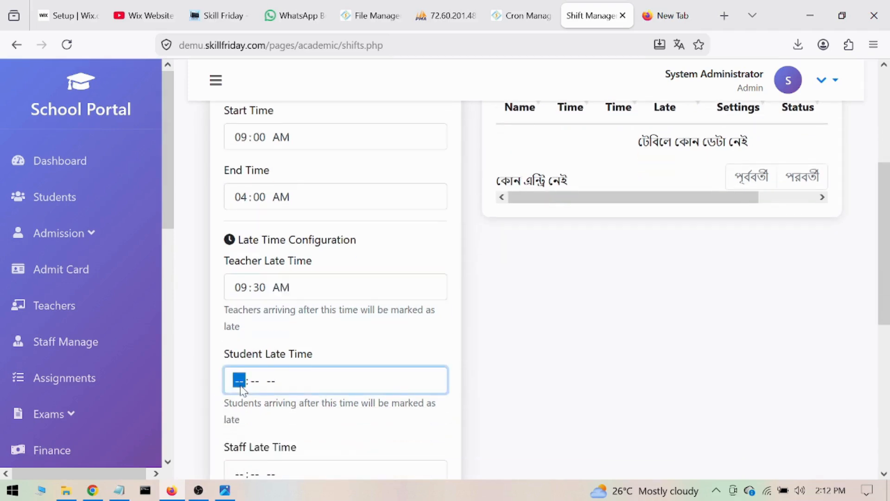
text(09:30 AM)
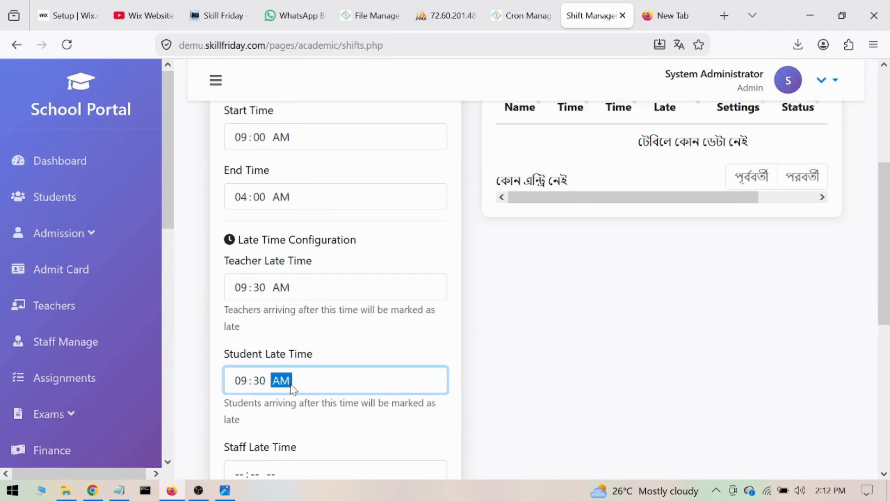
scroll(232, 406, down, 2)
click(232, 406)
text(0900)
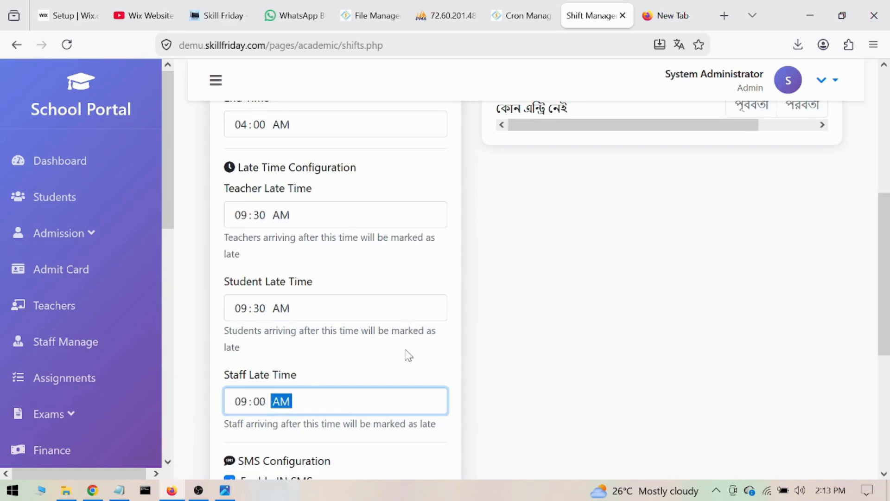
scroll(405, 353, up, 4)
scroll(345, 362, down, 4)
Turn off IN SMS, Absent SMS and OUT SMS for the new shift.
scroll(357, 371, down, 6)
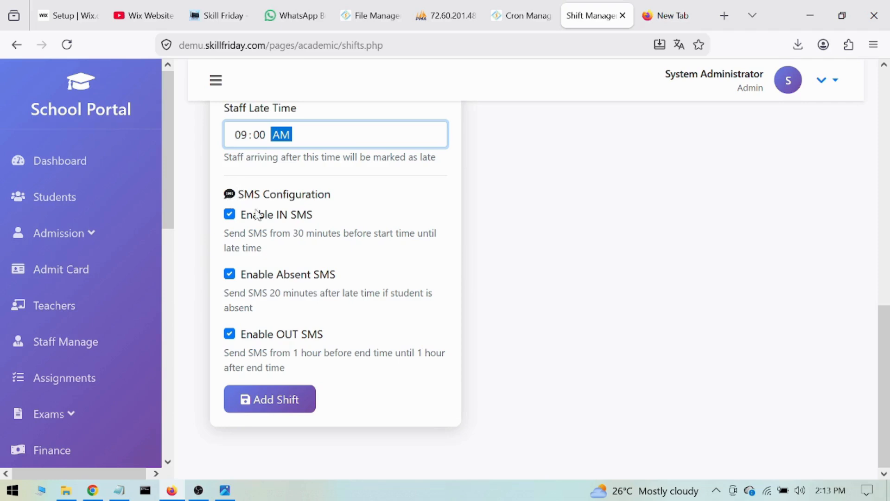
click(229, 214)
click(230, 274)
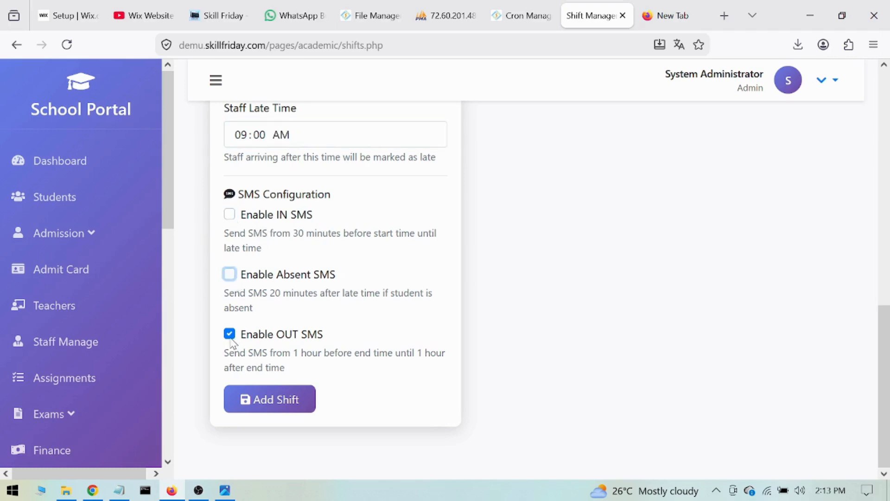
click(230, 335)
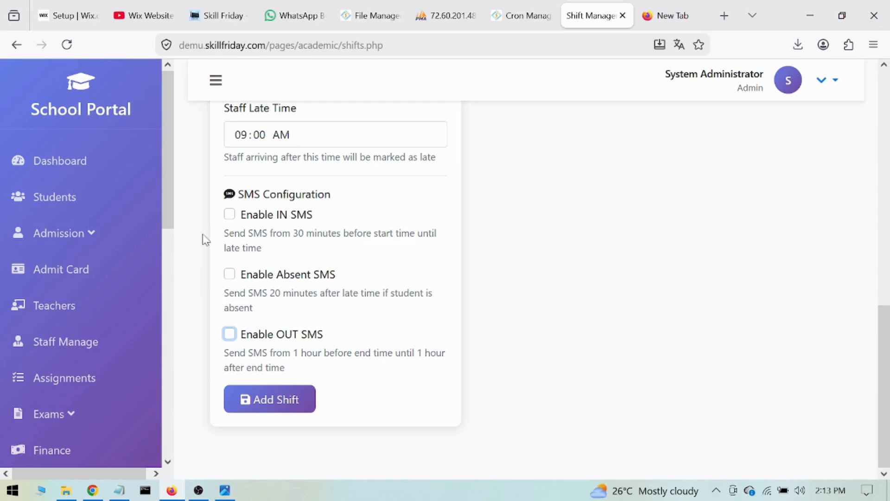
Check the completed form and add the Day shift.
scroll(772, 151, up, 5)
scroll(556, 288, down, 5)
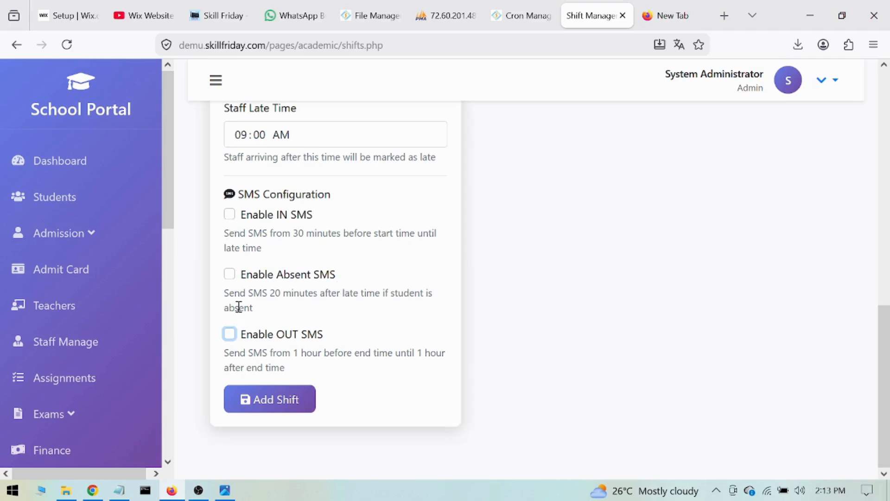
click(273, 388)
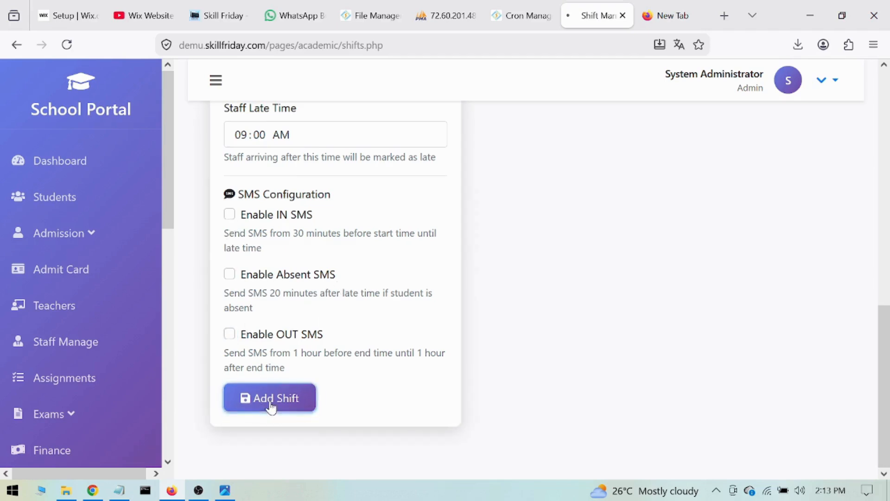
Examine the Day shift's entry in the shift list and the SMS options in the blank form.
scroll(649, 387, down, 5)
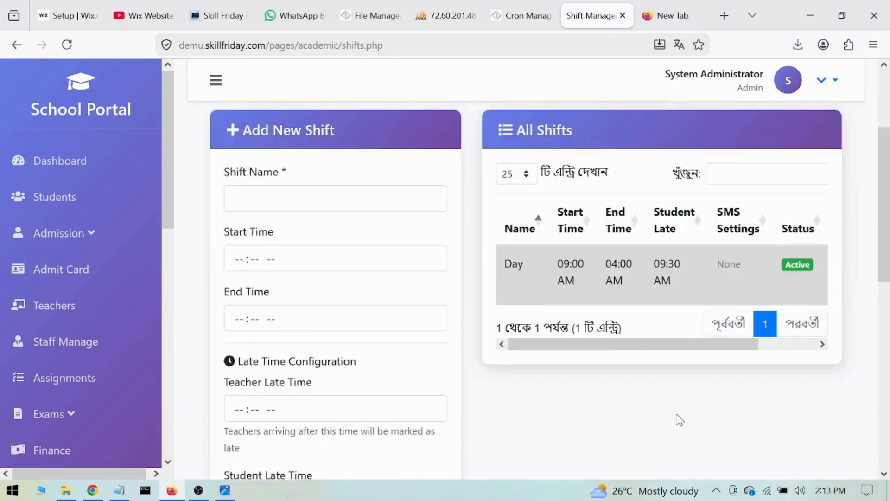
drag(638, 270, 412, 288)
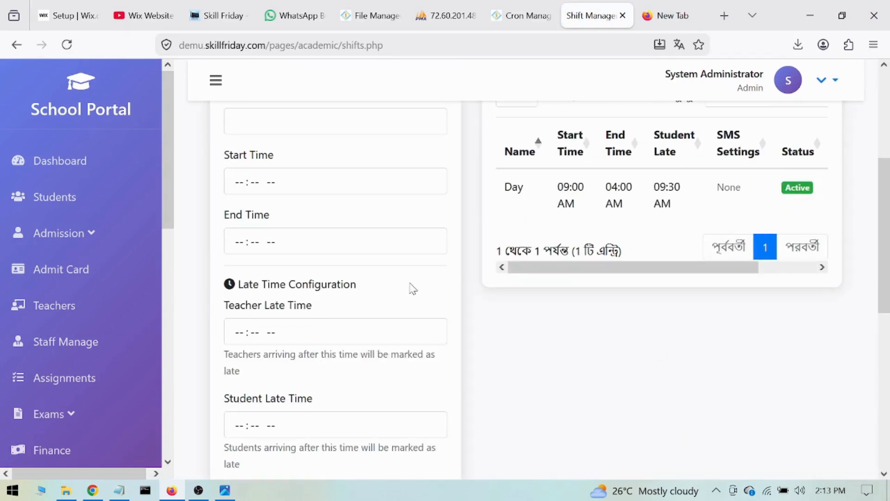
scroll(379, 312, down, 5)
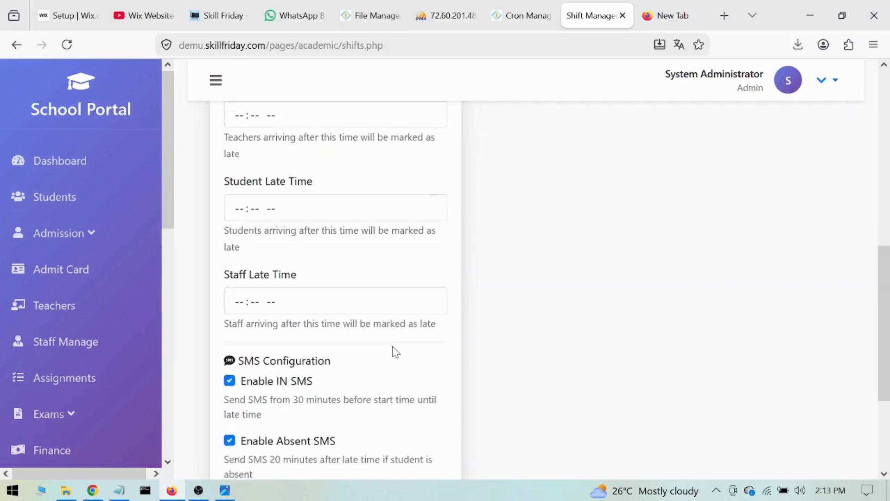
scroll(357, 352, down, 3)
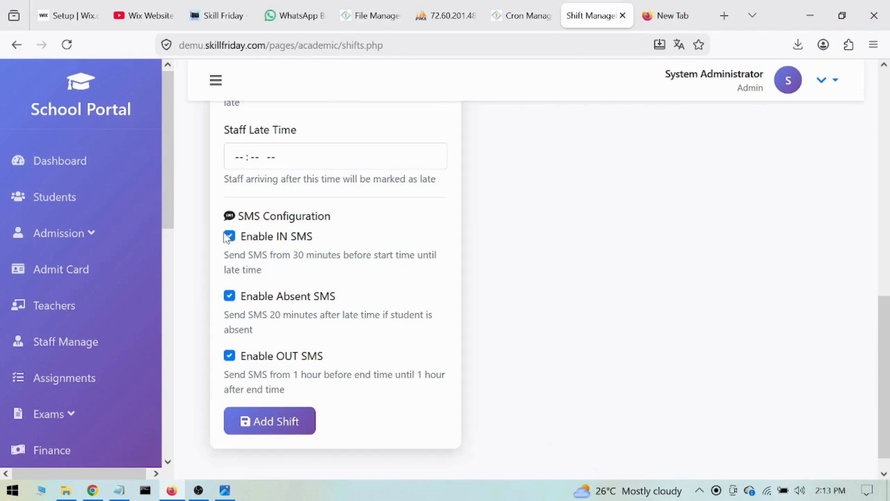
scroll(407, 404, up, 10)
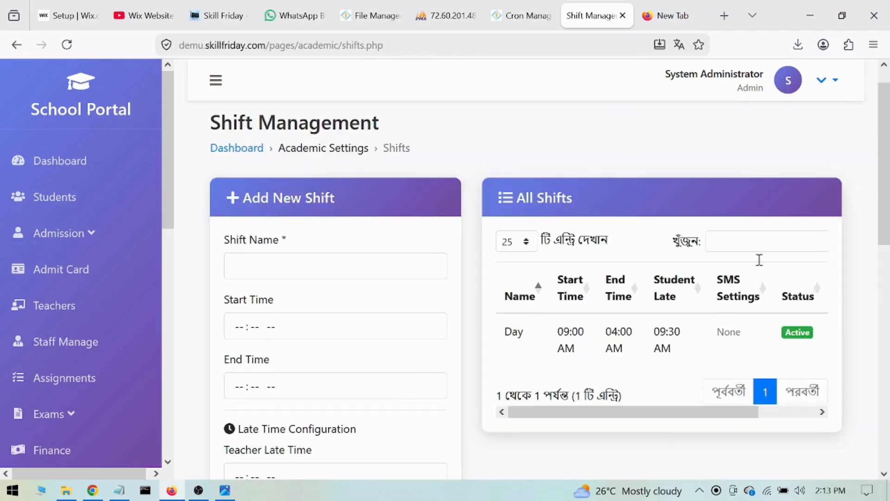
drag(662, 417, 598, 415)
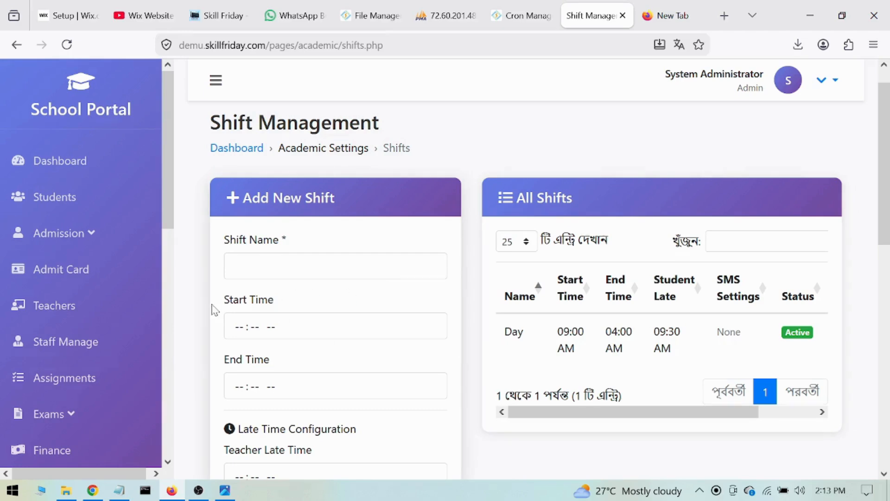
Open the Student Badges page in Academic Settings and look over the existing badges and the new badge form.
scroll(124, 342, down, 6)
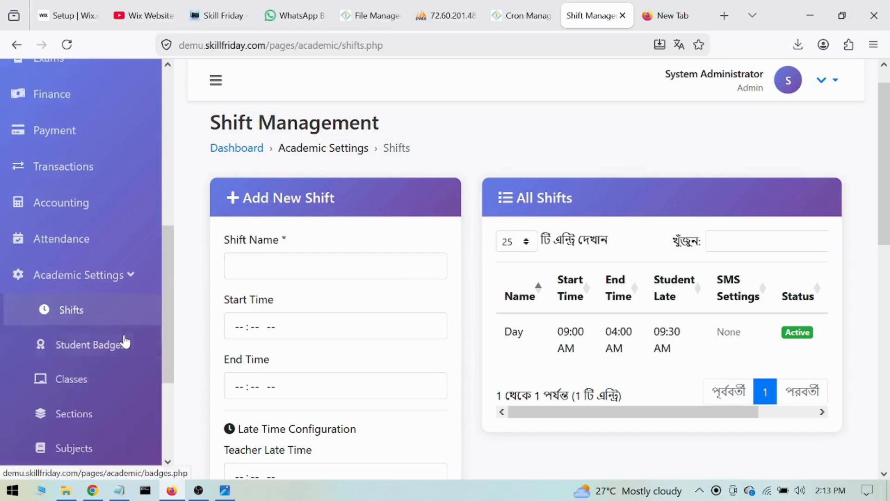
click(88, 345)
scroll(537, 408, down, 3)
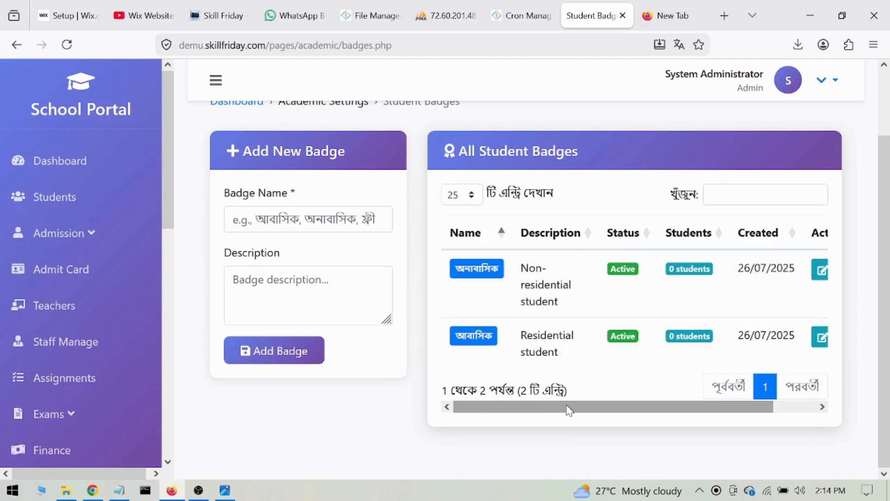
drag(569, 409, 324, 295)
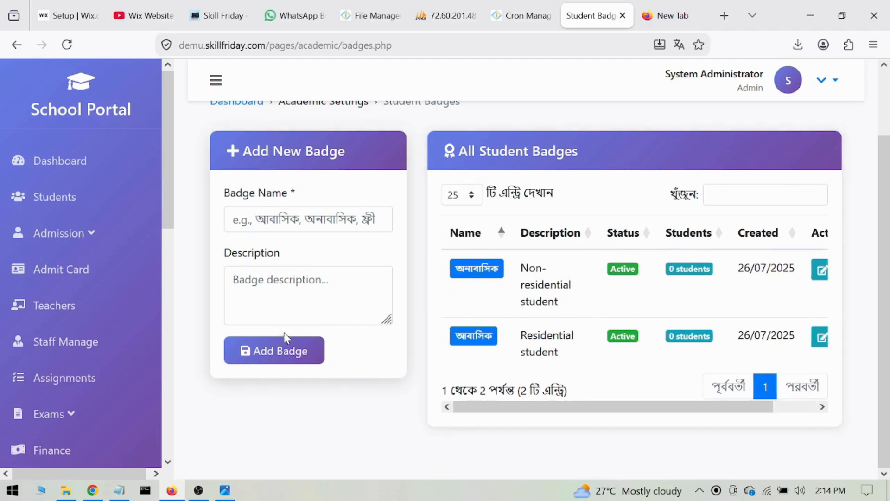
click(258, 216)
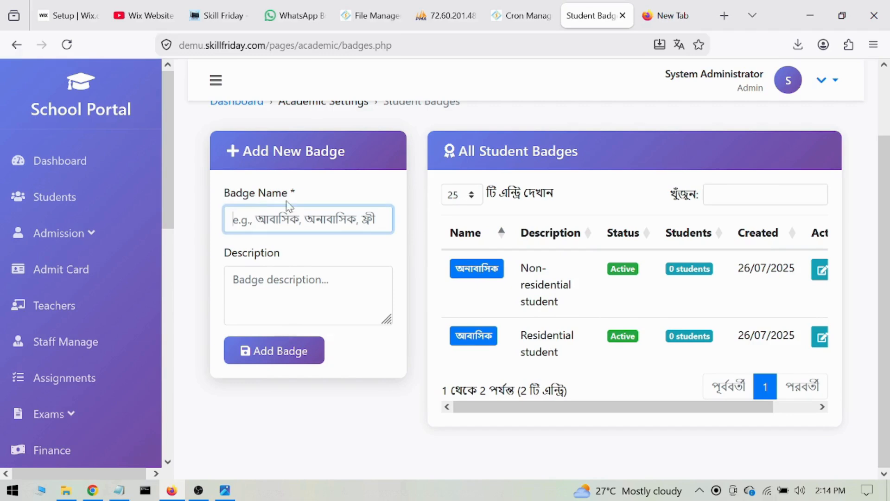
drag(291, 193, 318, 196)
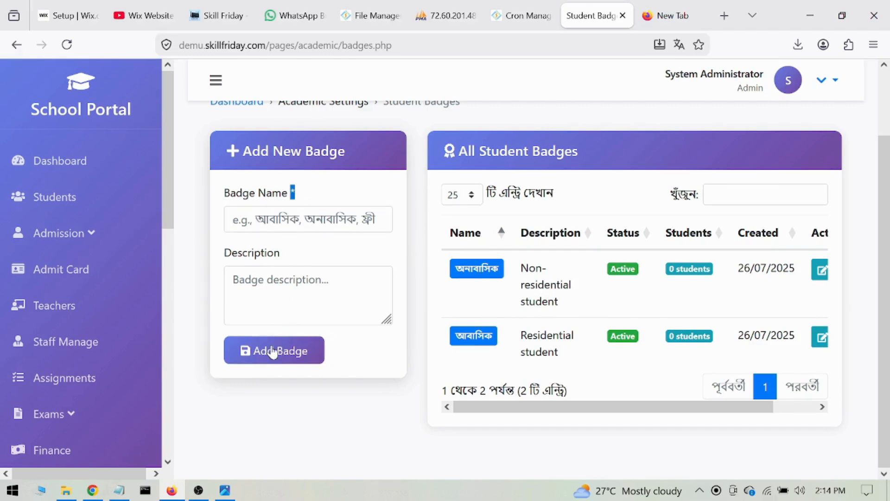
click(266, 293)
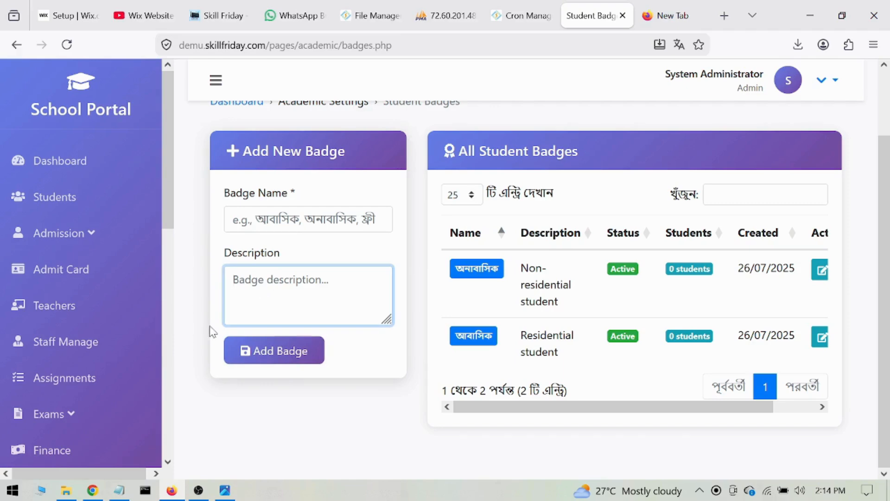
Open the Classes page in Academic Settings and add a class named One.
scroll(117, 374, down, 6)
scroll(101, 426, down, 4)
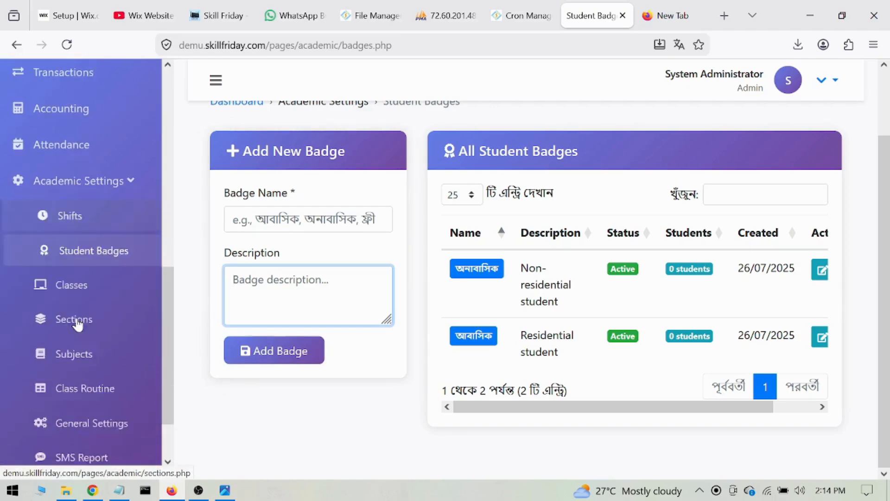
click(74, 230)
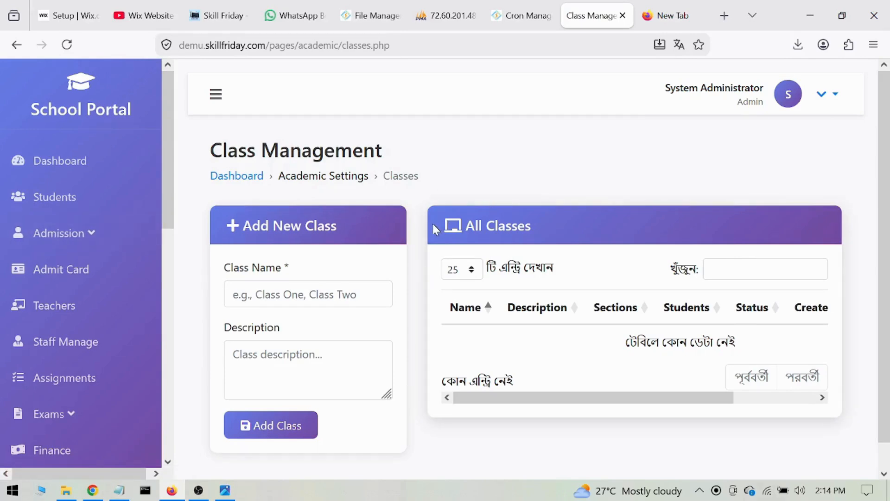
click(292, 287)
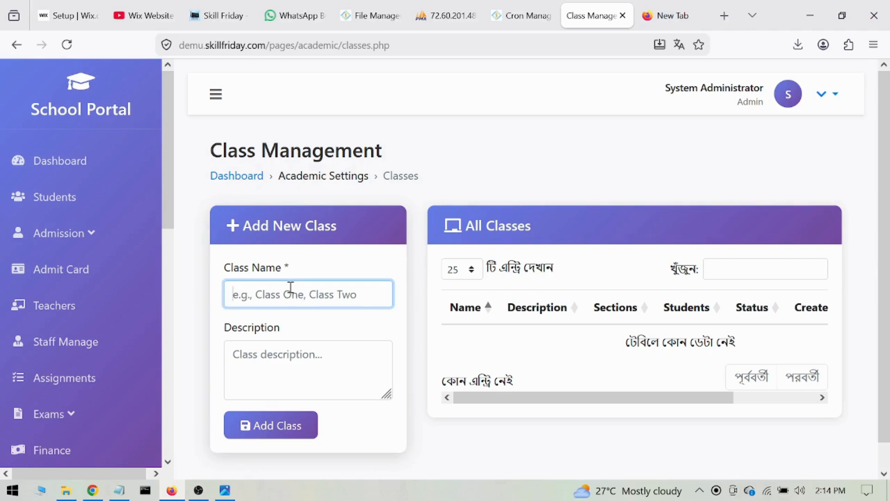
text(One)
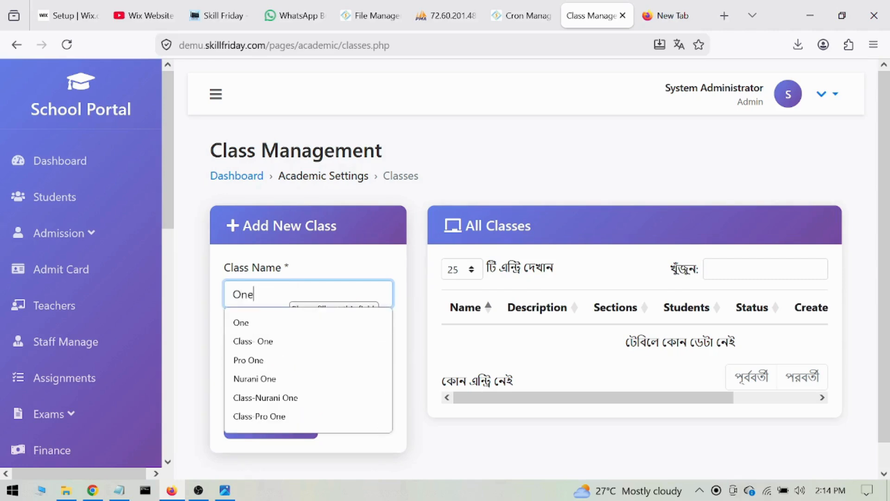
click(455, 187)
click(279, 429)
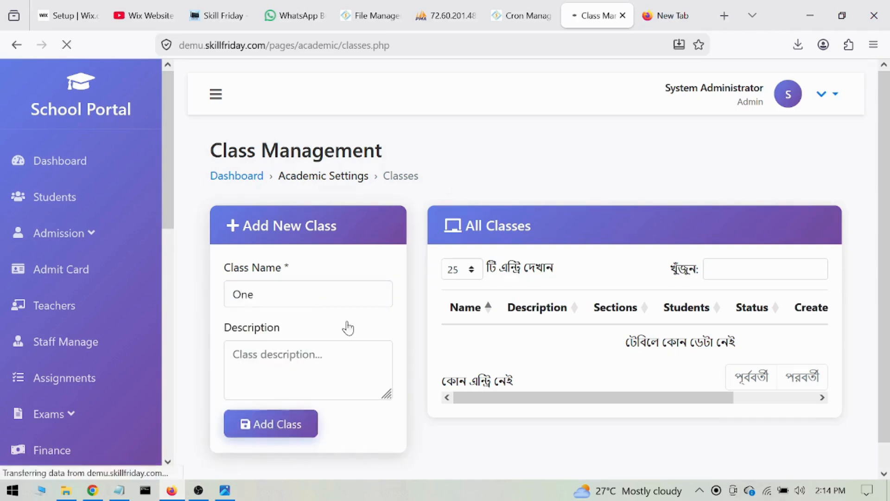
Add a second class named Tow, leaving the description empty.
click(278, 345)
text(Tow)
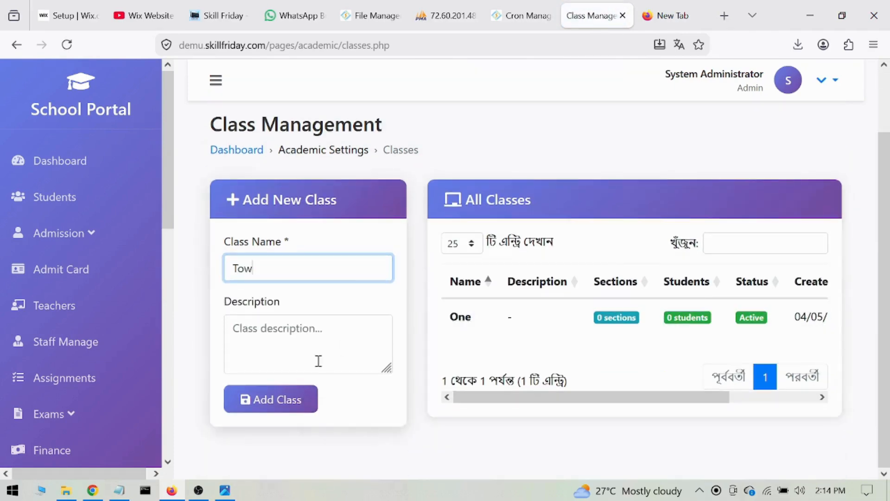
click(270, 399)
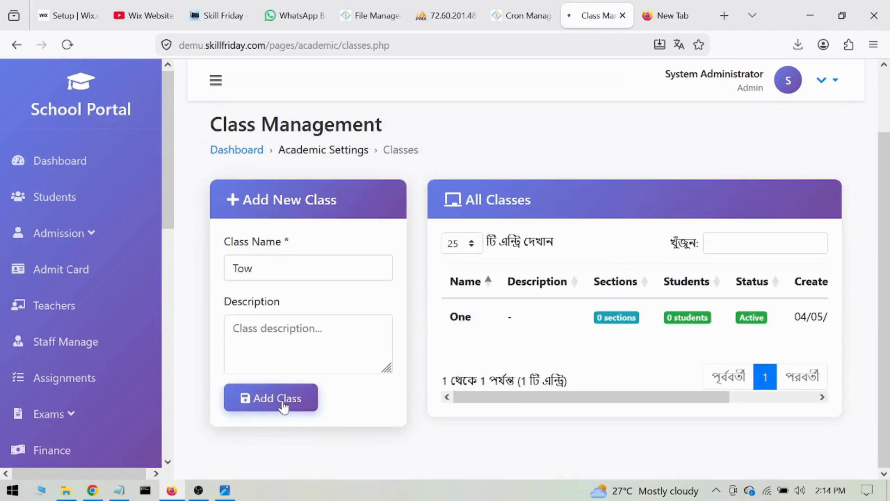
Add a third class named Three, leaving the description empty.
scroll(402, 286, down, 3)
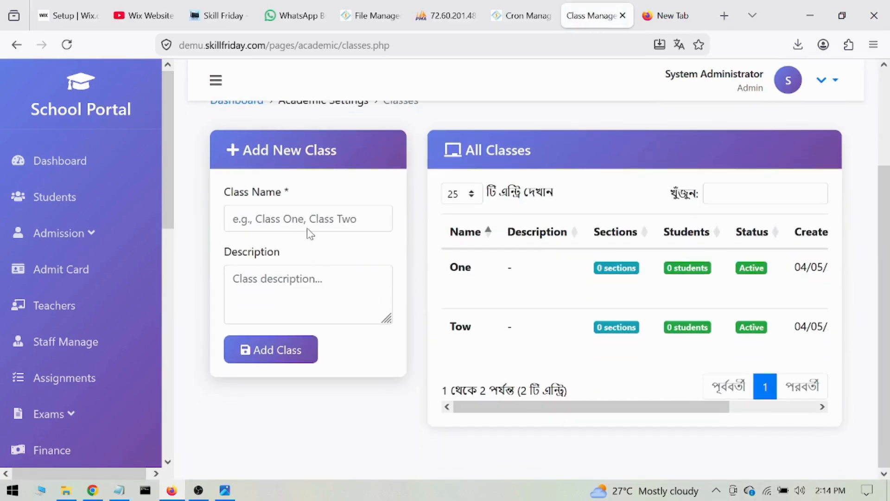
click(308, 219)
text(Thre)
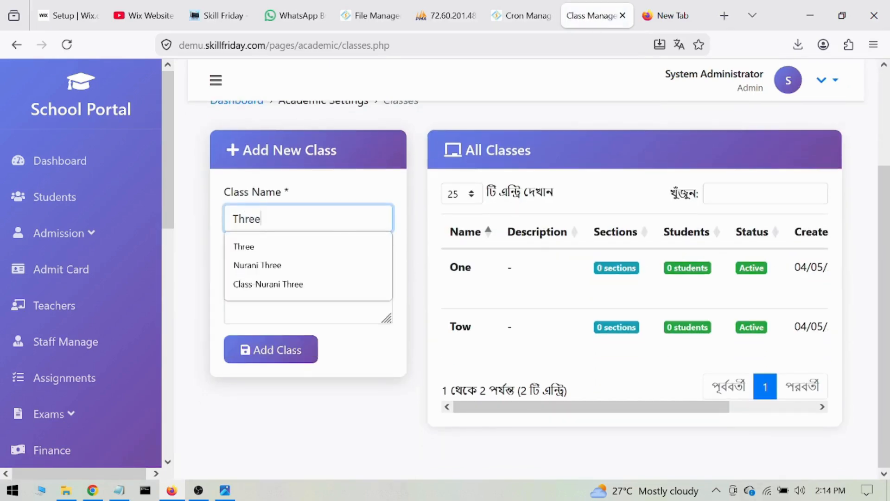
text(e)
click(423, 195)
click(282, 365)
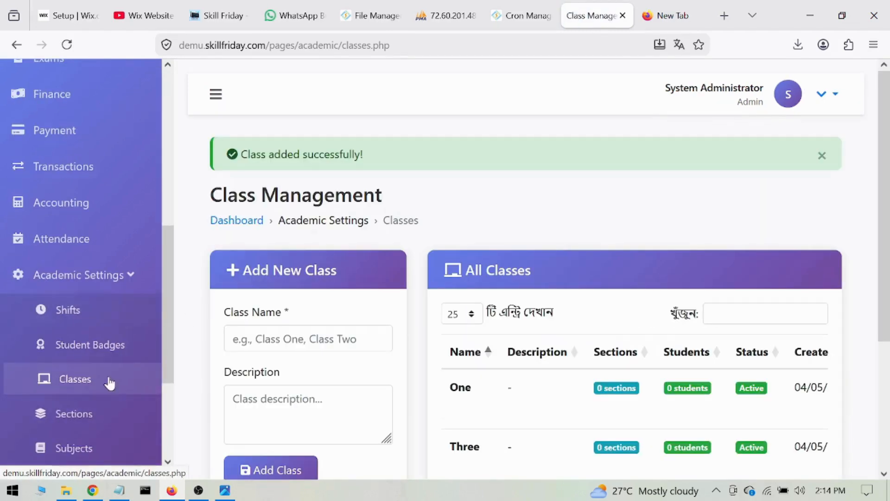
Open the Sections page in Academic Settings and add section A to class One without a student capacity.
scroll(110, 383, down, 3)
click(83, 328)
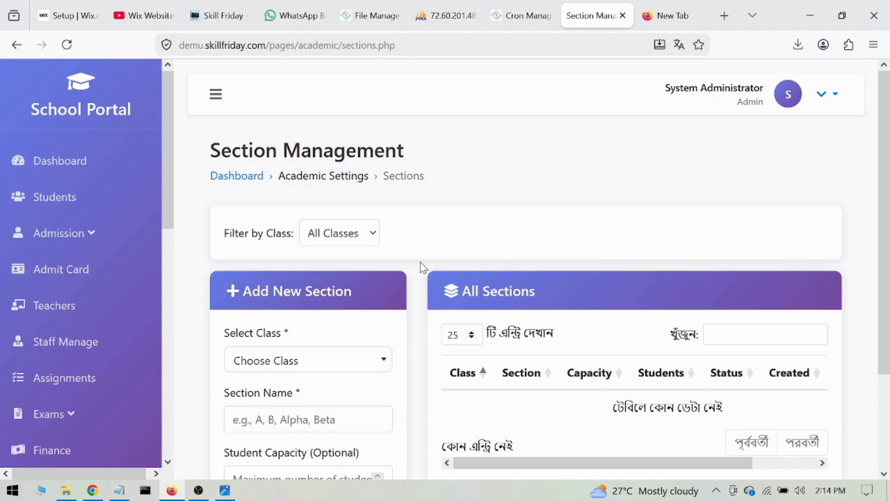
scroll(389, 287, down, 3)
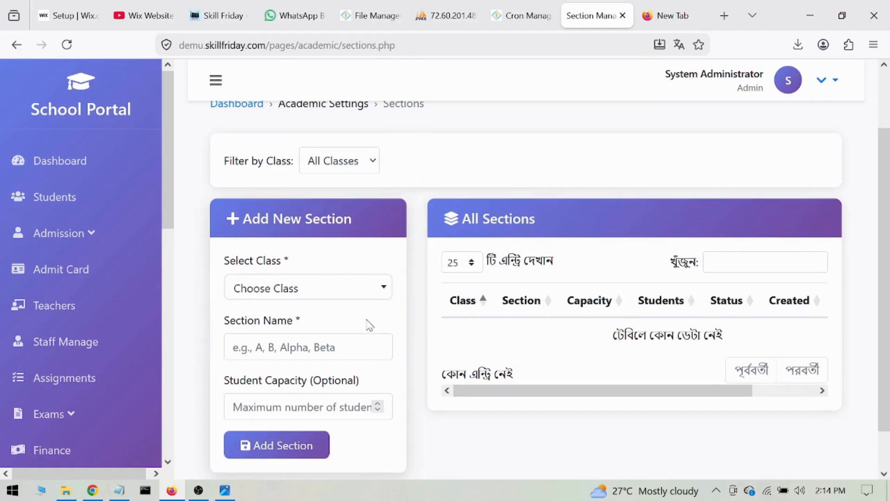
click(341, 291)
click(292, 369)
click(312, 346)
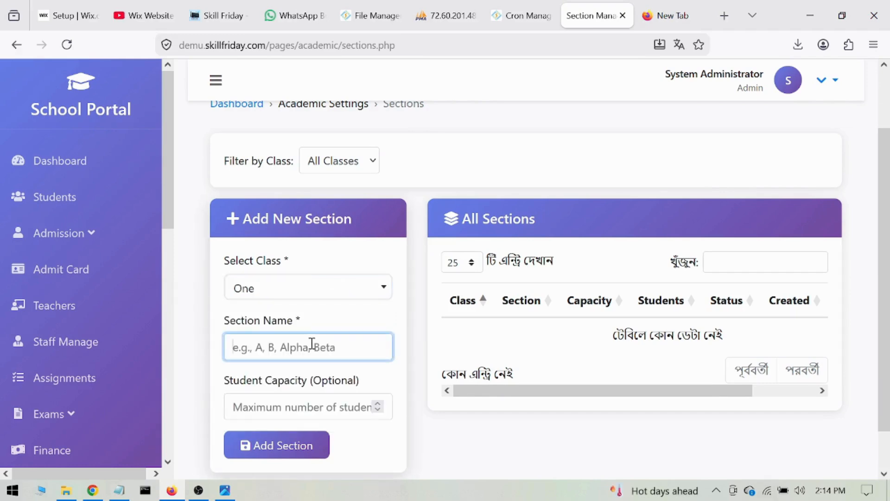
text(A)
click(301, 445)
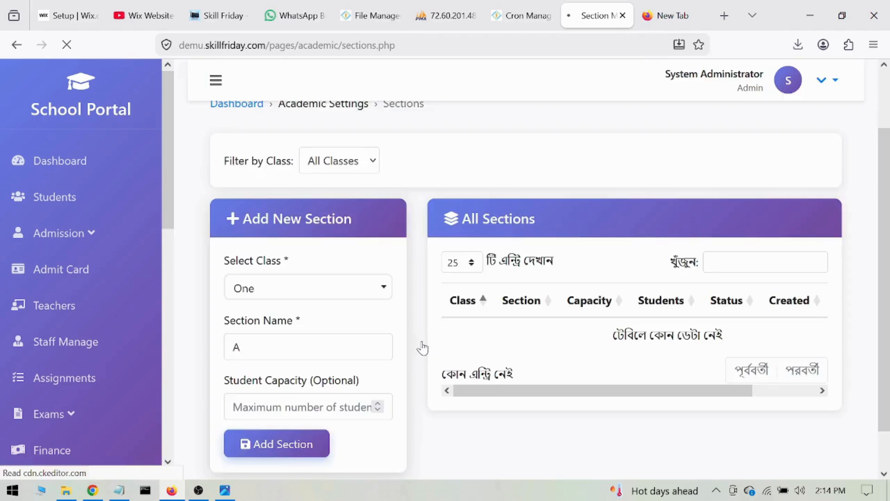
Add a section named Generel to class Tow without a student capacity and check the section list.
click(281, 332)
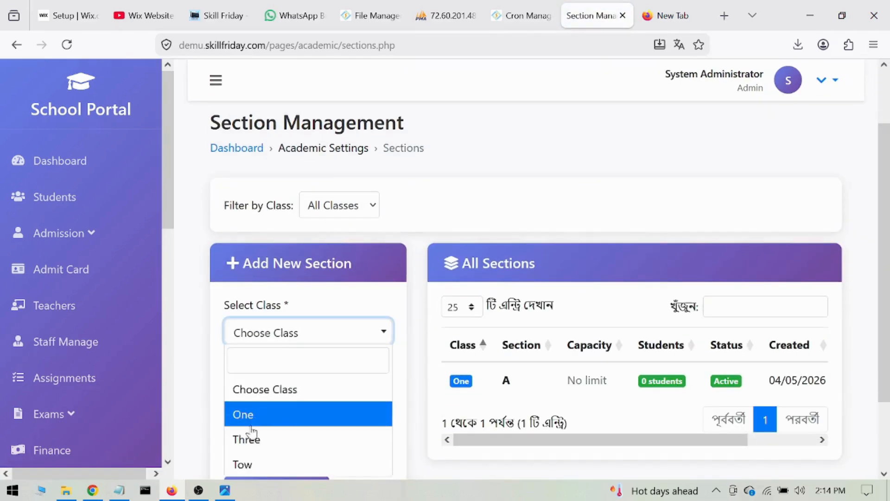
click(250, 463)
scroll(379, 314, down, 2)
click(272, 302)
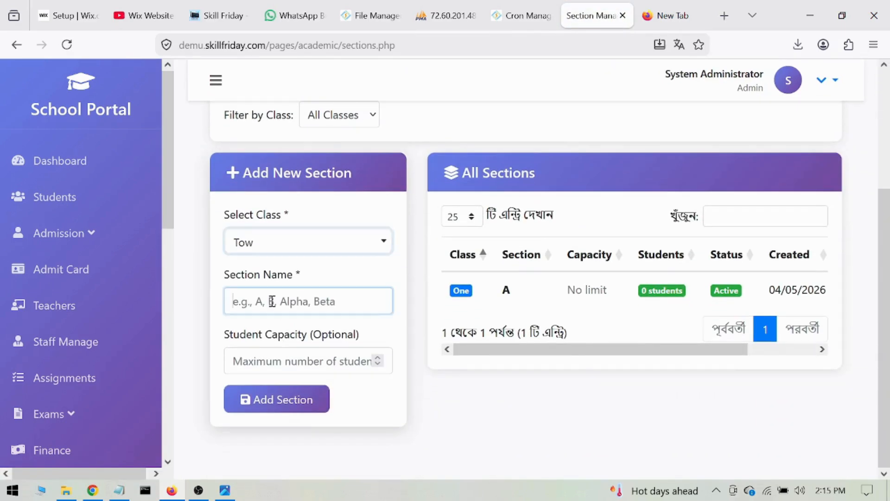
text(Ge)
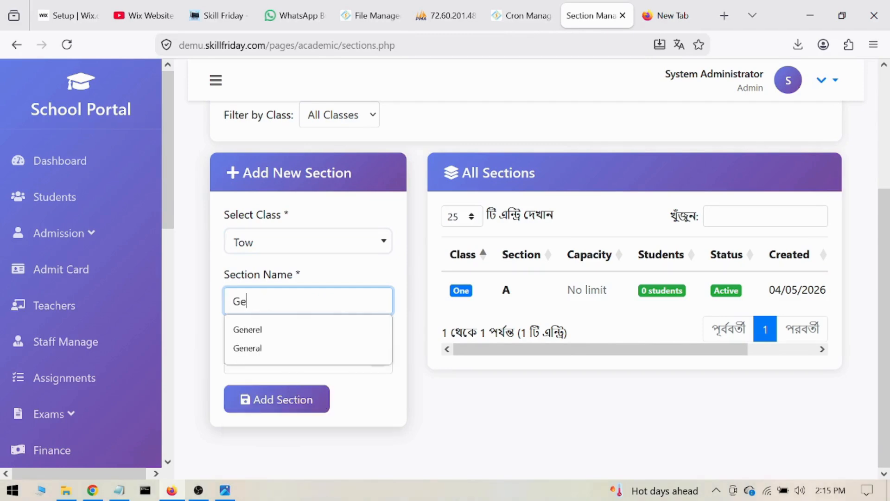
click(283, 329)
click(282, 398)
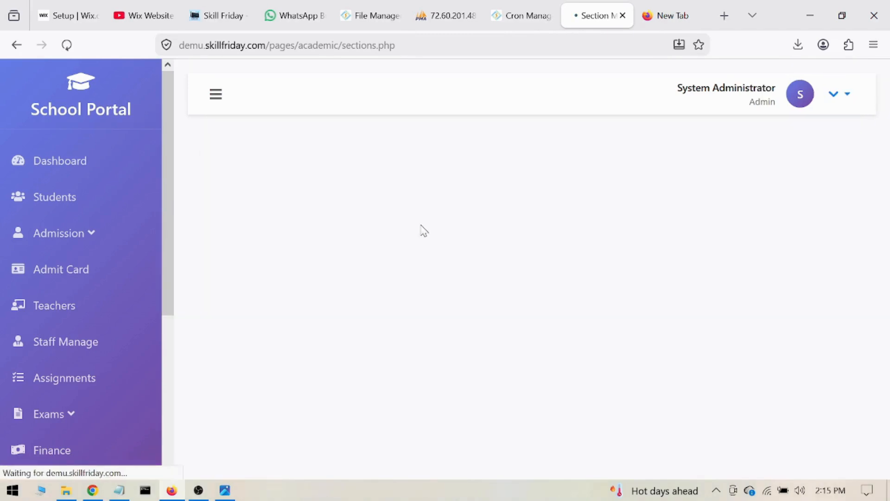
scroll(407, 349, down, 2)
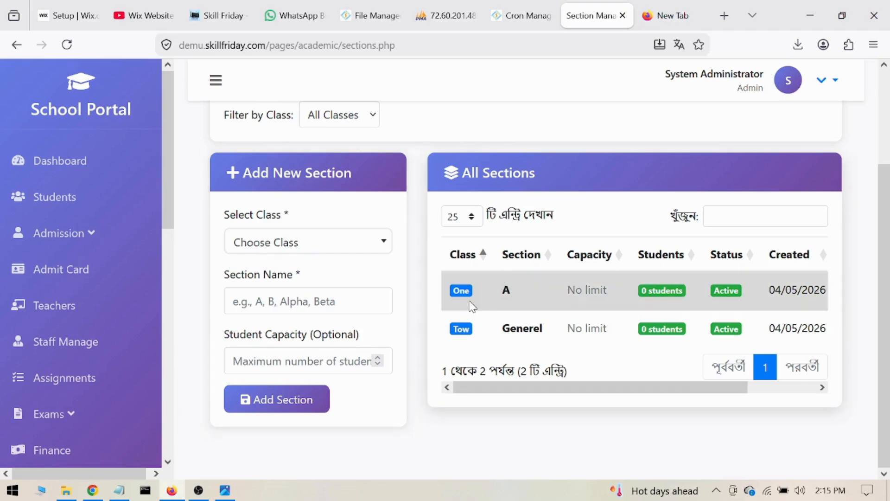
Open the student list and examine which options its class and section filters offer.
scroll(93, 371, down, 7)
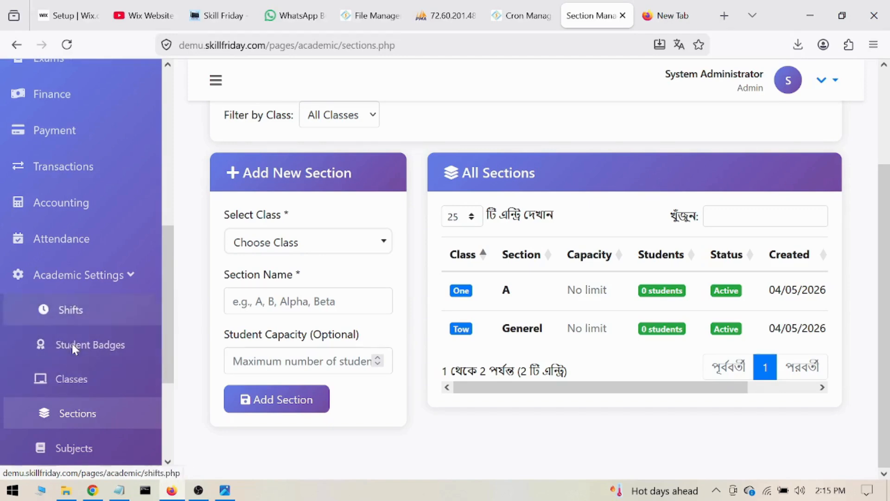
scroll(111, 351, up, 7)
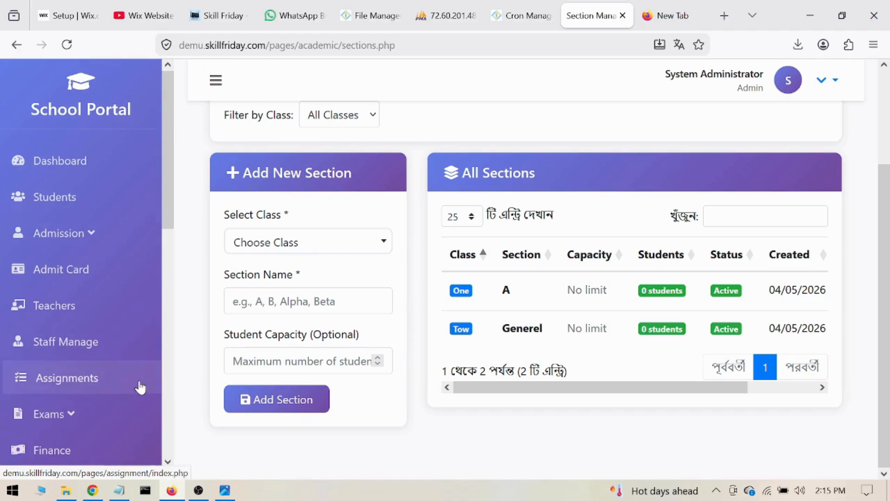
click(58, 197)
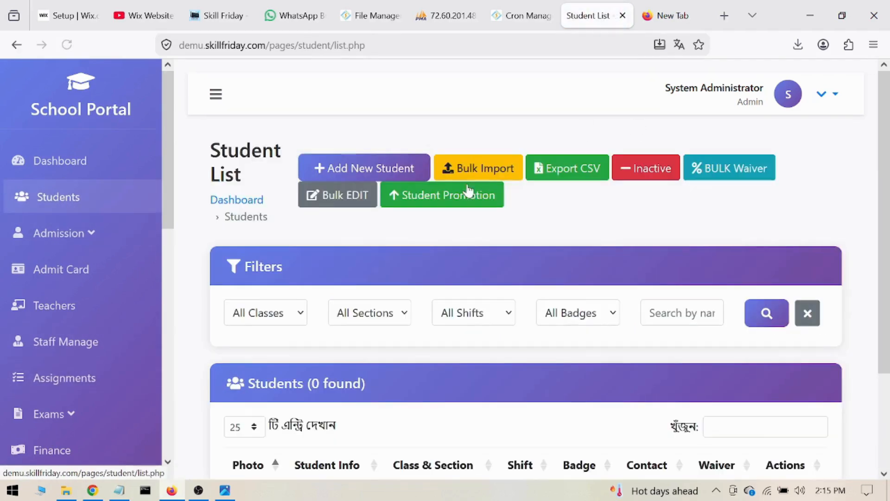
scroll(385, 223, down, 1)
click(51, 204)
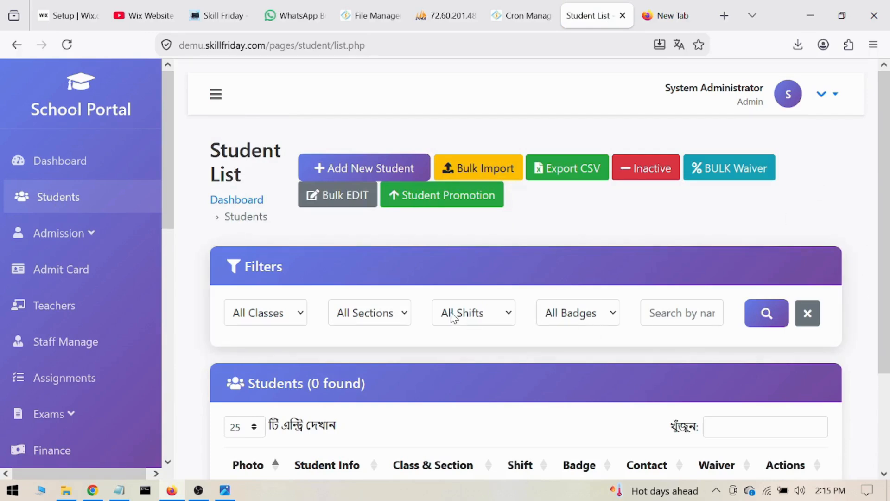
scroll(314, 278, down, 3)
click(280, 204)
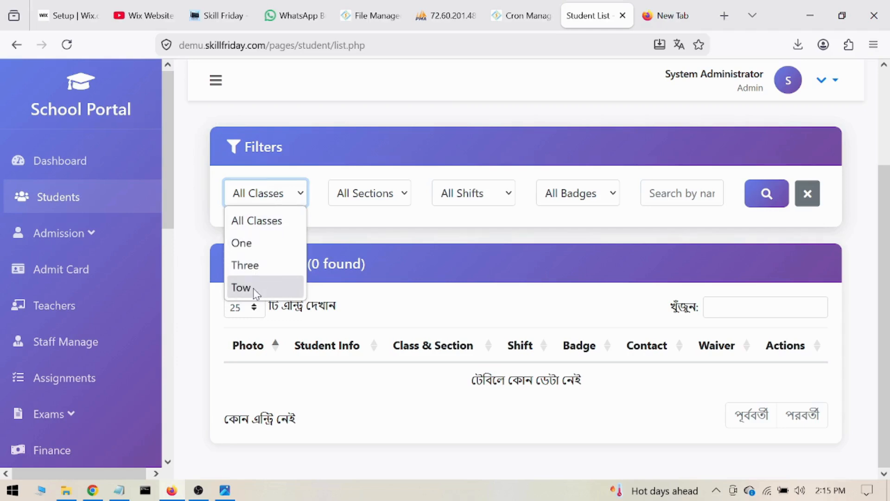
click(369, 193)
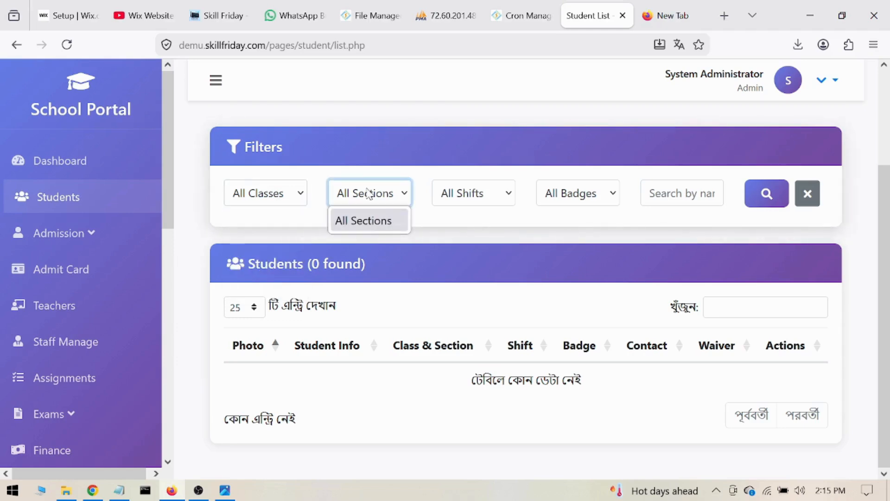
click(278, 200)
click(278, 204)
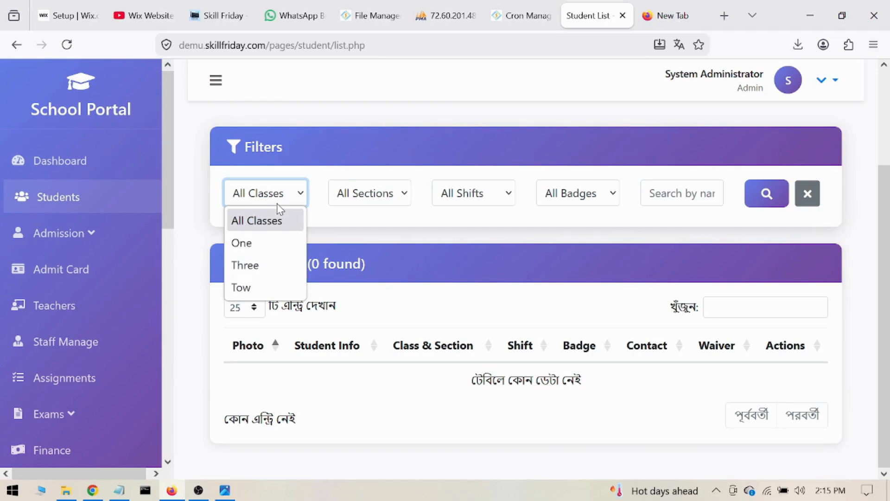
click(171, 317)
Open the Classes page in Academic Settings and rename the class Tow to Two.
scroll(66, 422, down, 10)
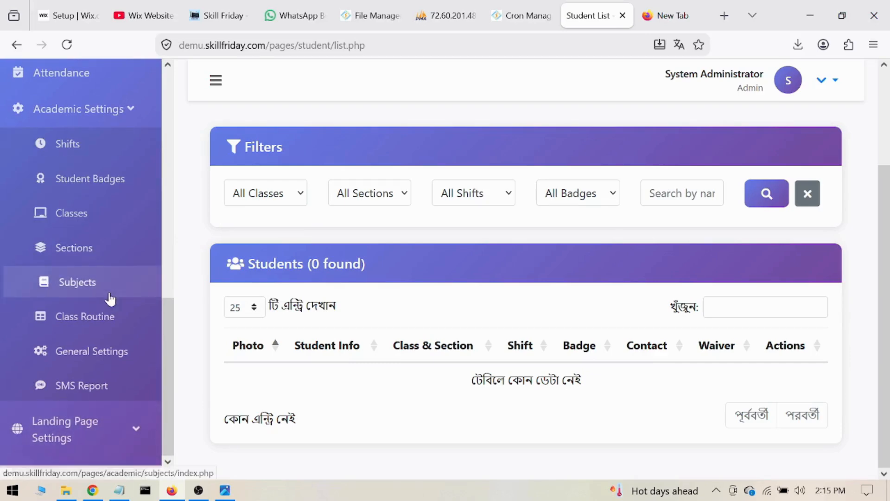
click(85, 221)
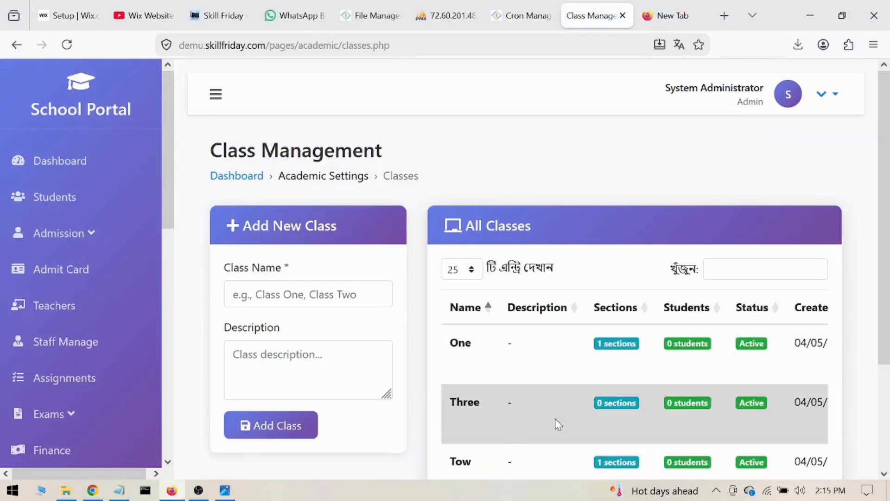
scroll(500, 312, down, 2)
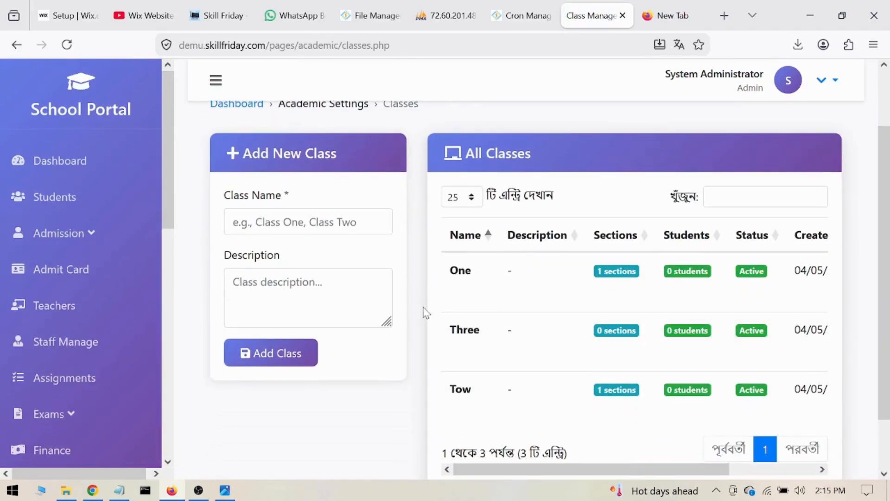
scroll(491, 390, down, 2)
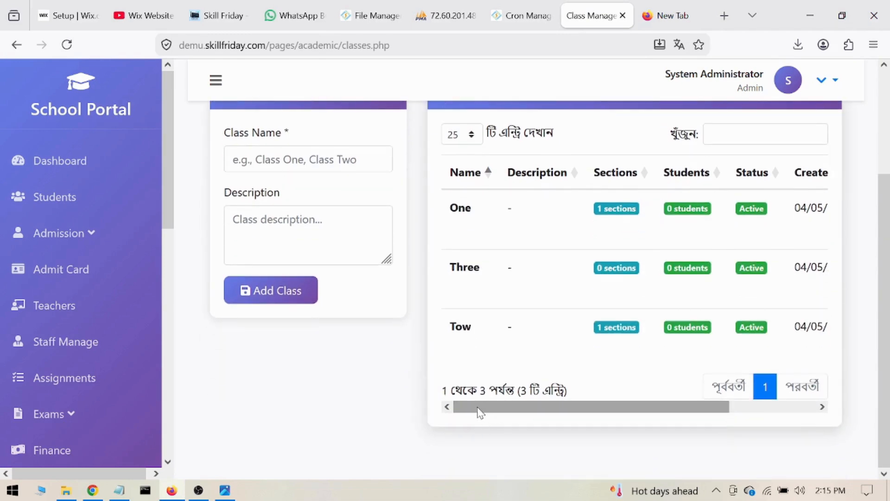
drag(479, 411, 717, 405)
click(782, 328)
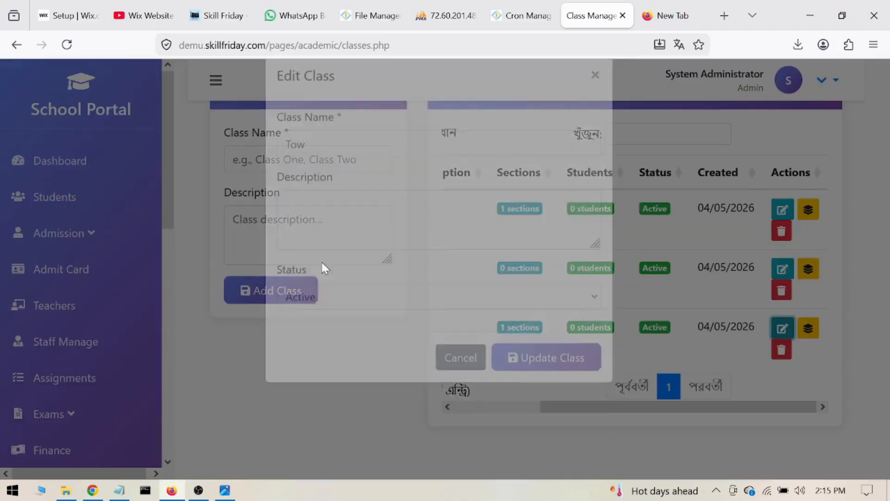
click(352, 167)
key(BackSpace)
key(BackSpace)
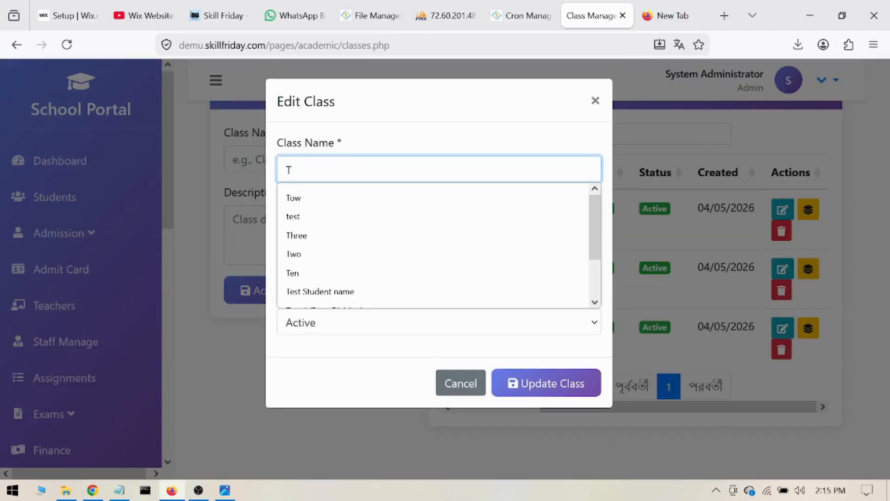
text(wo)
click(344, 198)
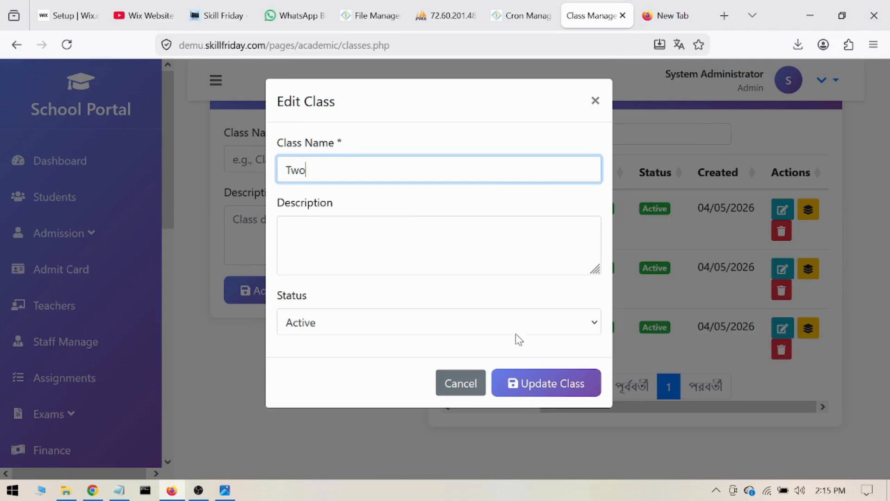
click(559, 380)
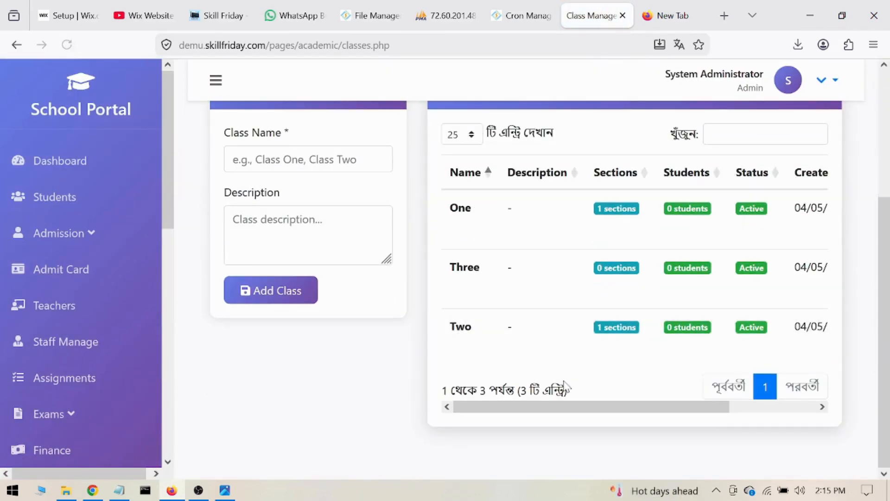
Open the student list, choose class Two in the filters and check its section options.
click(71, 202)
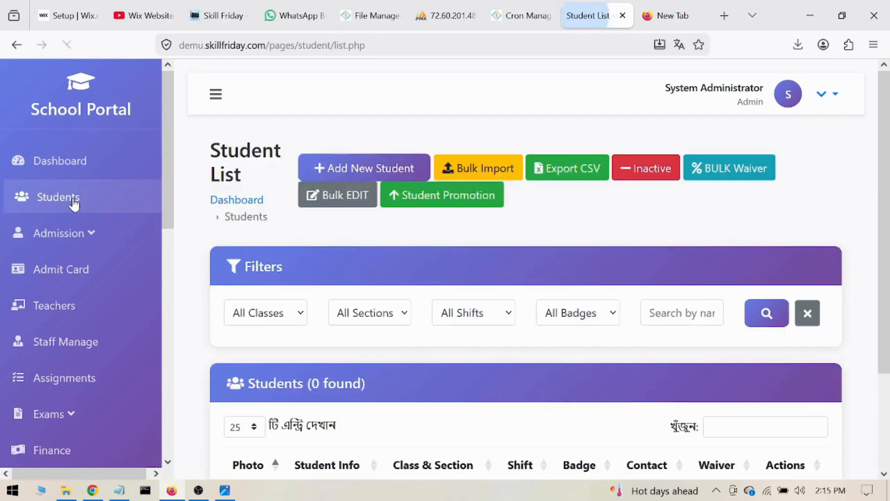
click(289, 314)
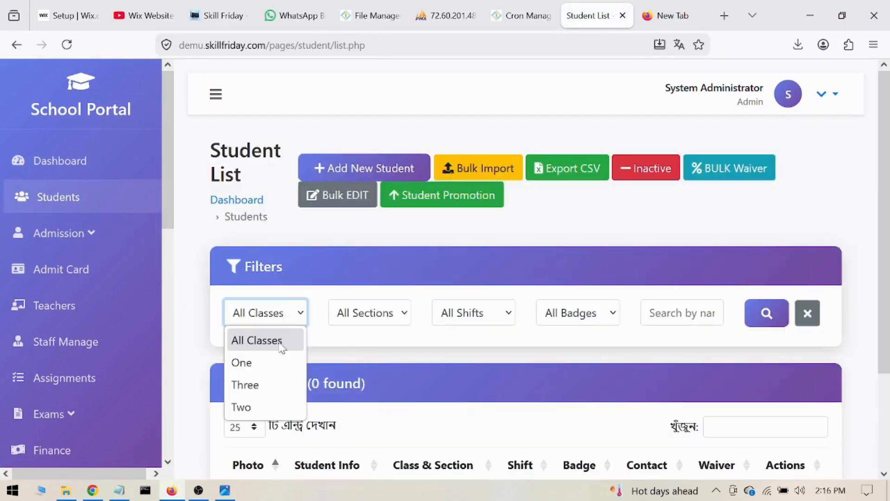
click(255, 408)
scroll(370, 242, down, 3)
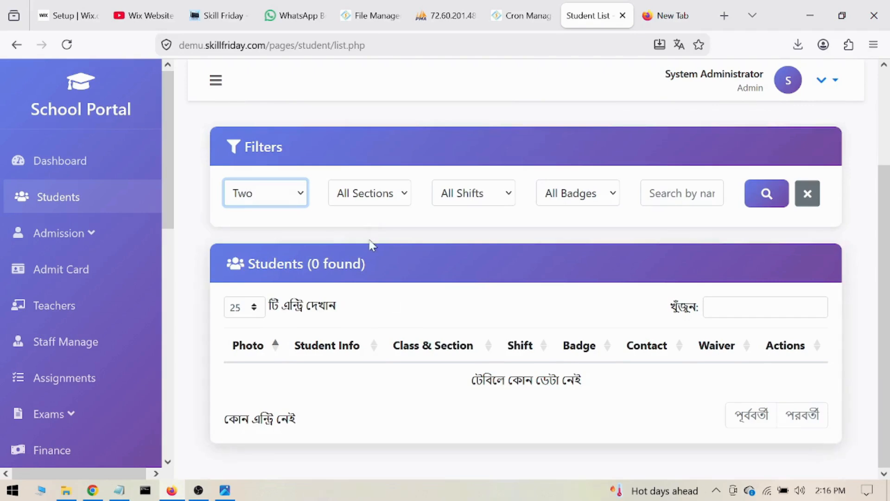
click(377, 194)
Filter the student list by class One and section A.
click(278, 194)
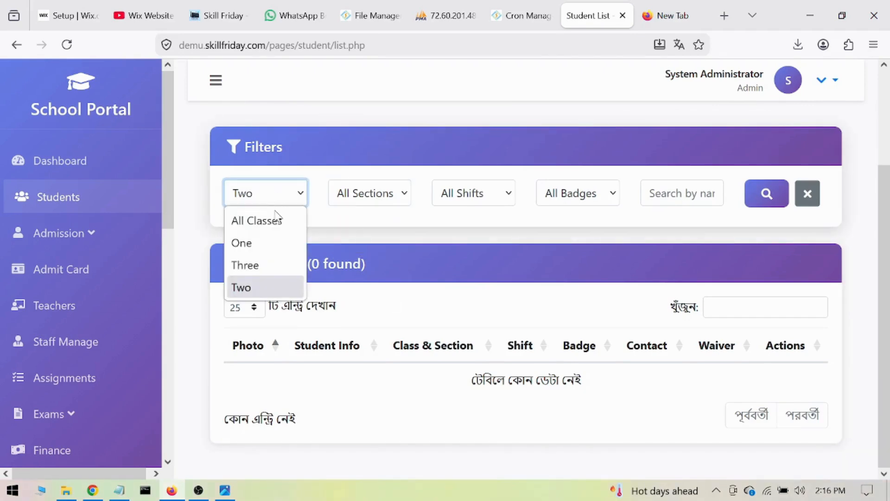
click(262, 242)
click(393, 190)
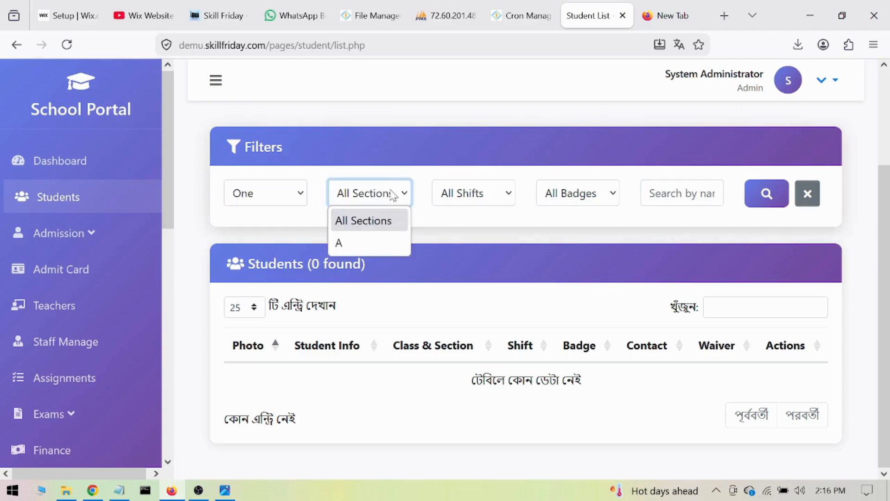
click(353, 241)
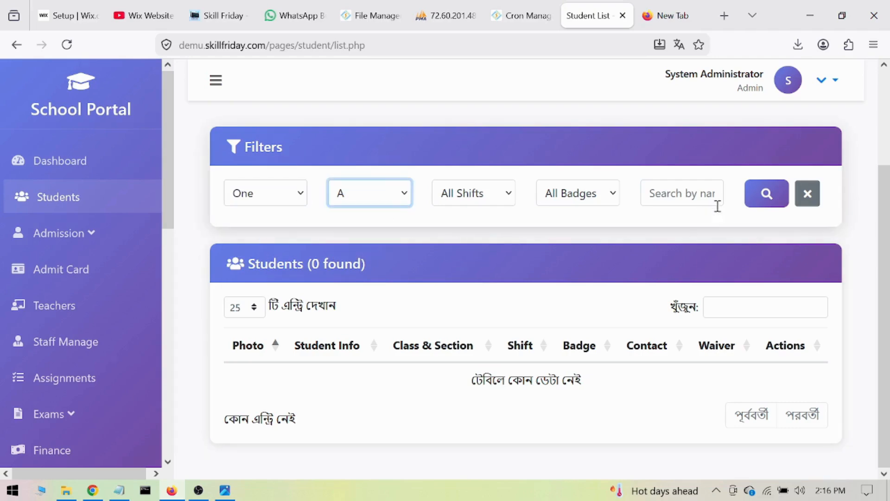
click(778, 199)
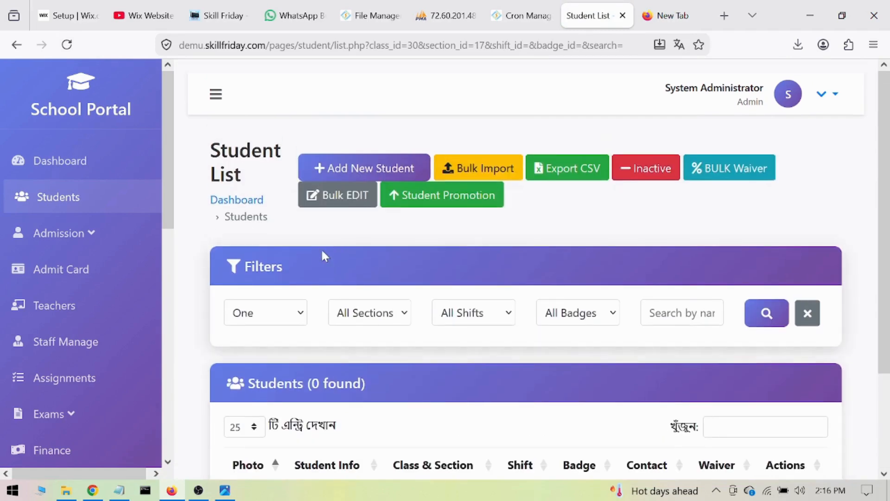
Open the Add New Student form and replace the prefilled student ID with a custom one.
click(358, 165)
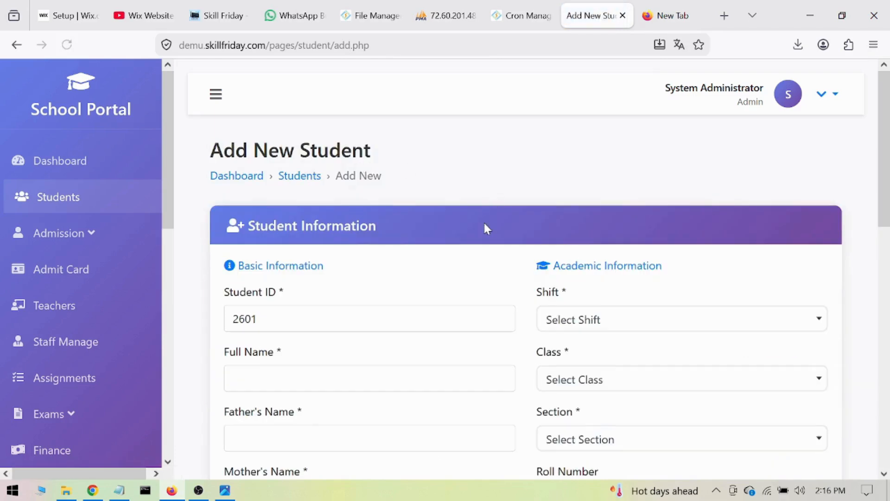
scroll(304, 264, down, 3)
click(278, 235)
double_click(288, 208)
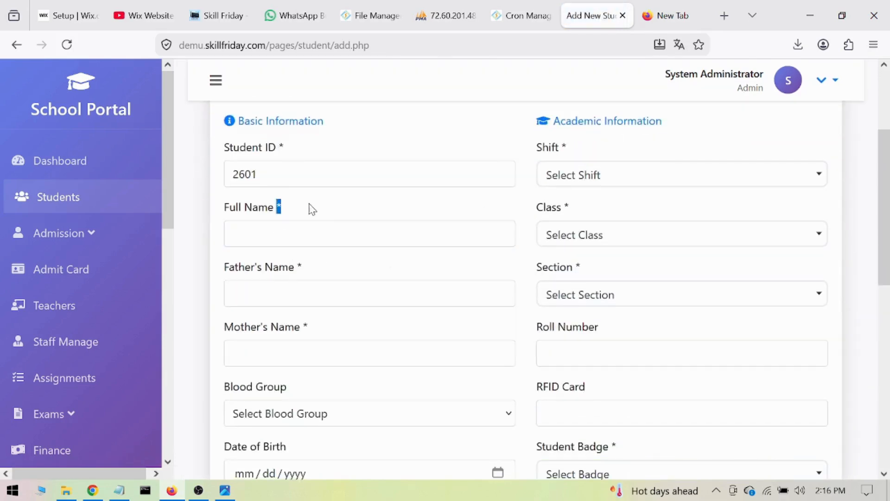
double_click(280, 147)
drag(286, 175, 207, 197)
click(308, 174)
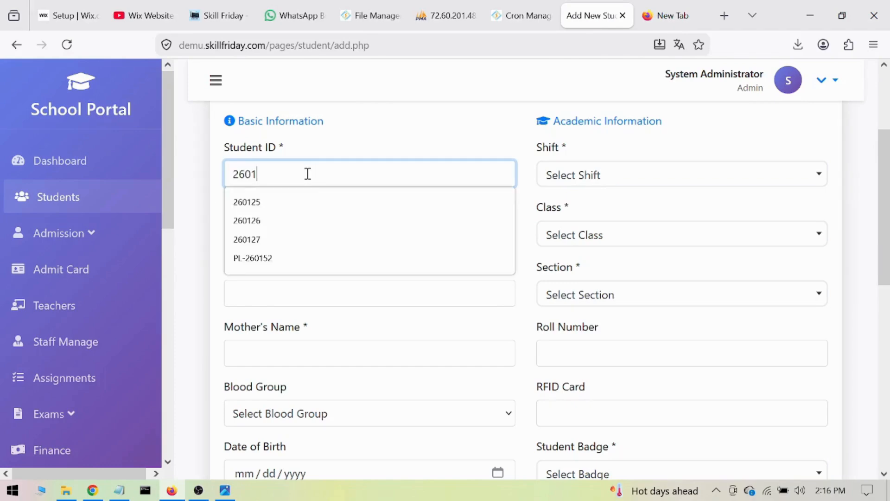
drag(305, 173, 145, 173)
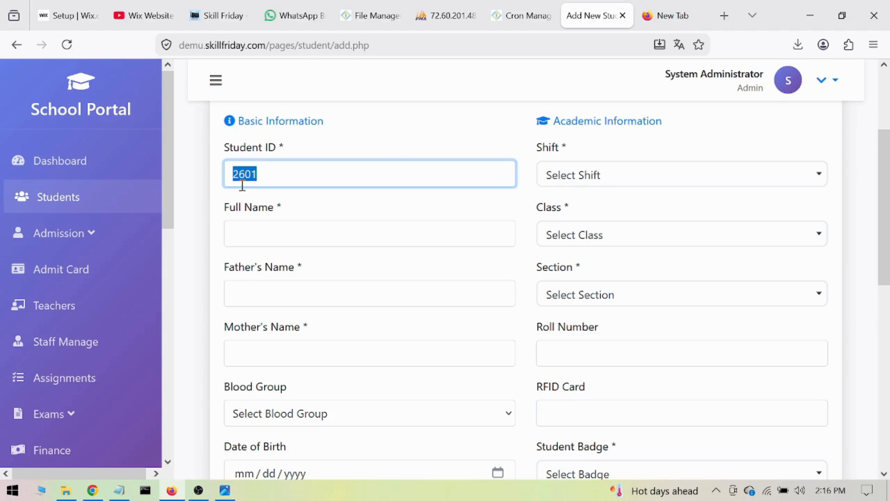
text(2700)
click(280, 234)
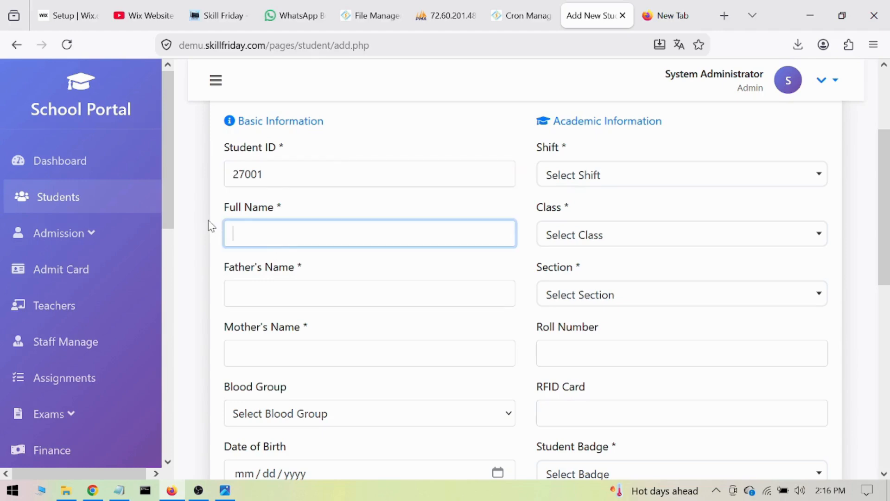
drag(285, 179, 228, 173)
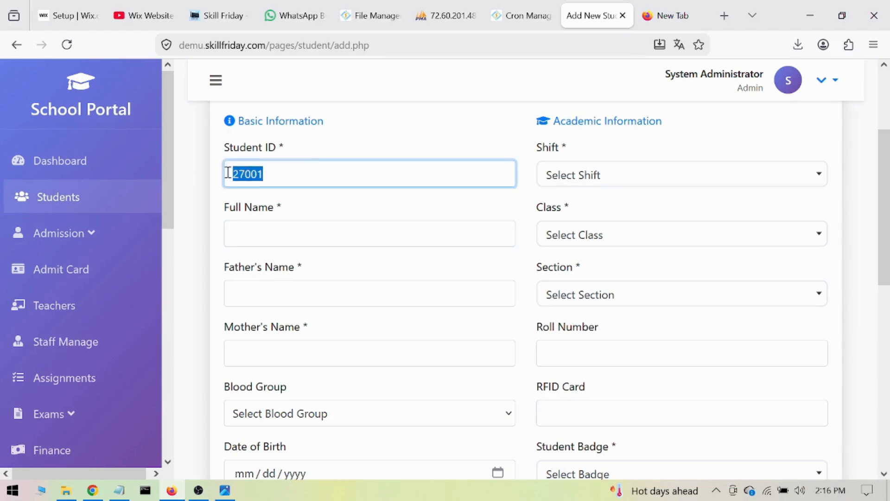
Fill in the student's full name and father's name in Bengali.
click(252, 240)
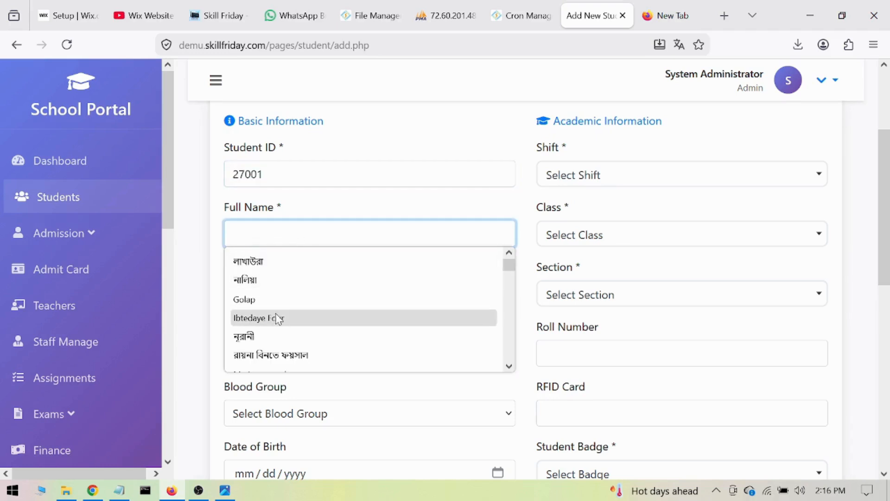
click(312, 355)
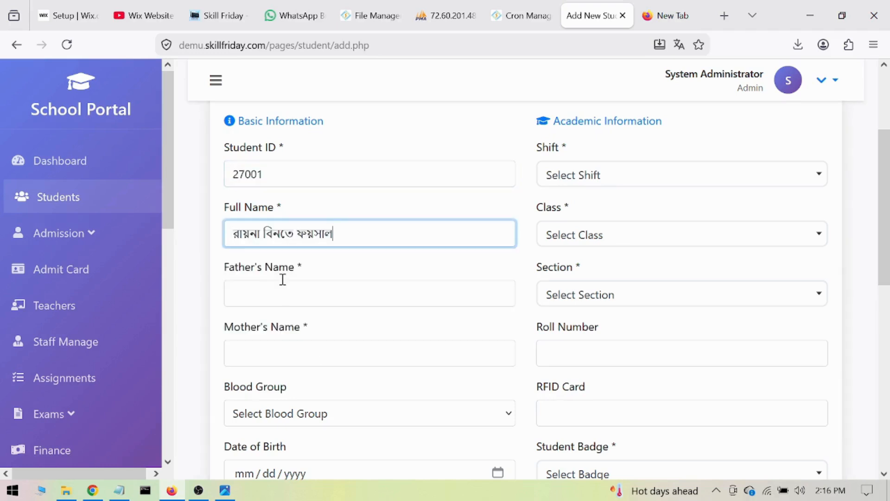
click(284, 283)
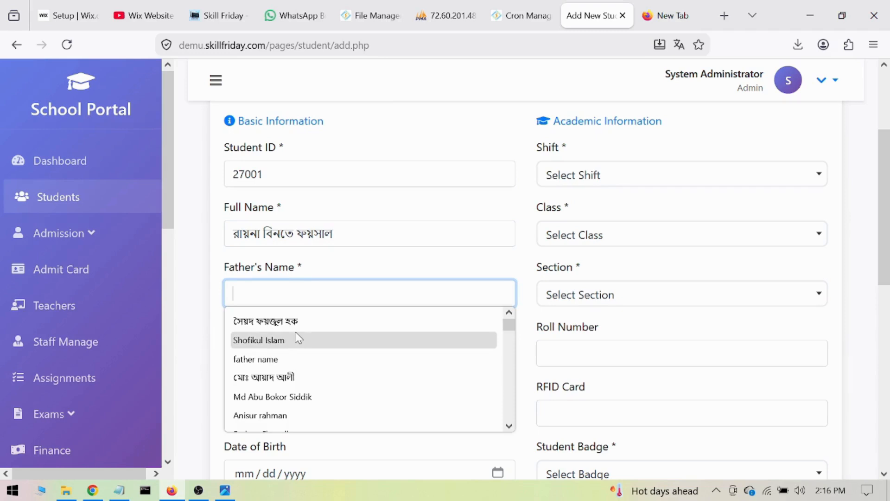
click(300, 322)
Fill in the mother's name, written in Bengali script.
click(292, 350)
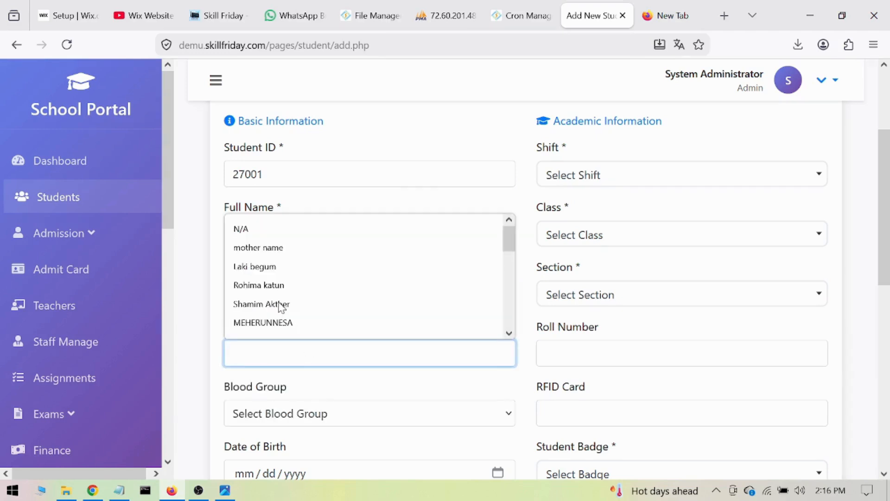
click(271, 284)
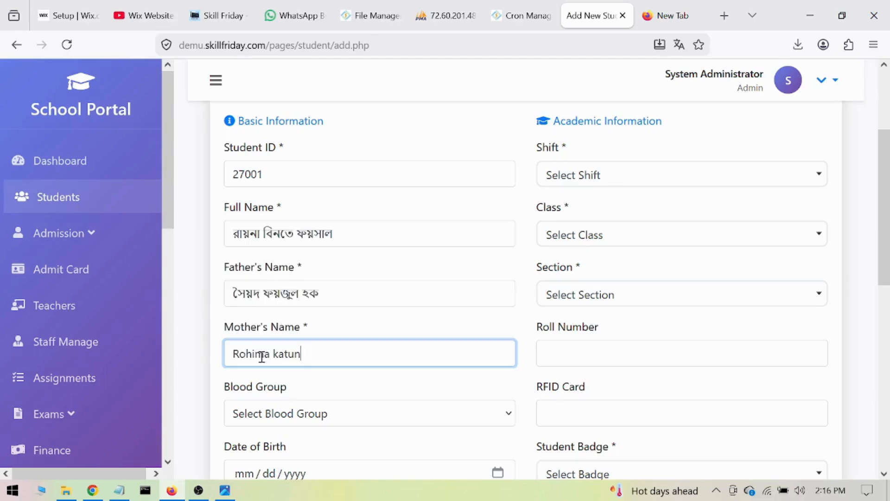
drag(332, 357, 178, 362)
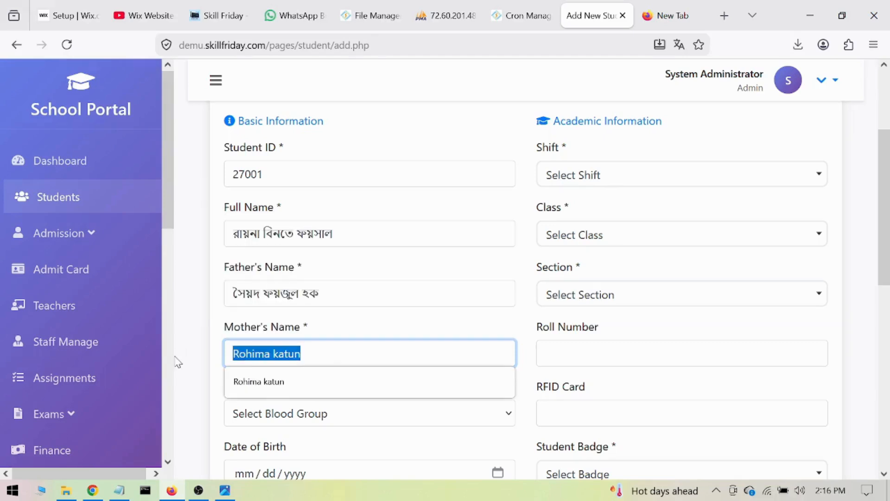
text(Ra)
key(BackSpace)
key(BackSpace)
text(rhima)
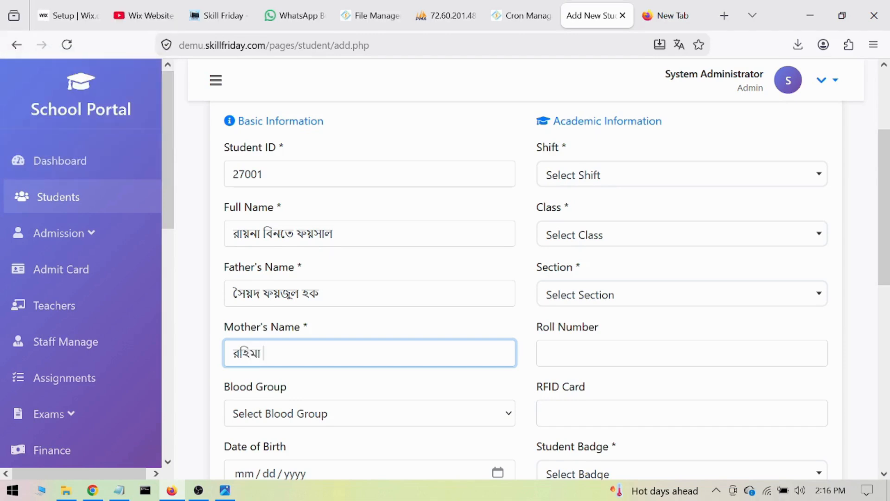
Assign the student to the Day shift, class One and section A.
click(620, 175)
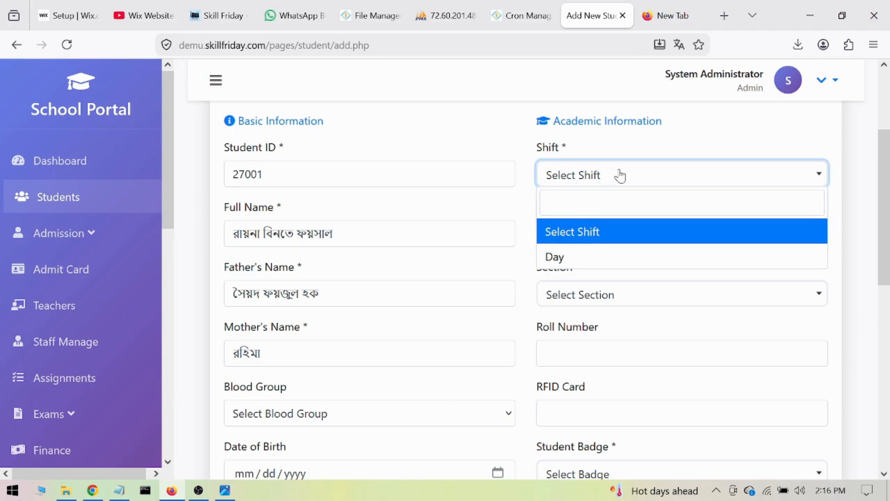
click(580, 258)
click(636, 237)
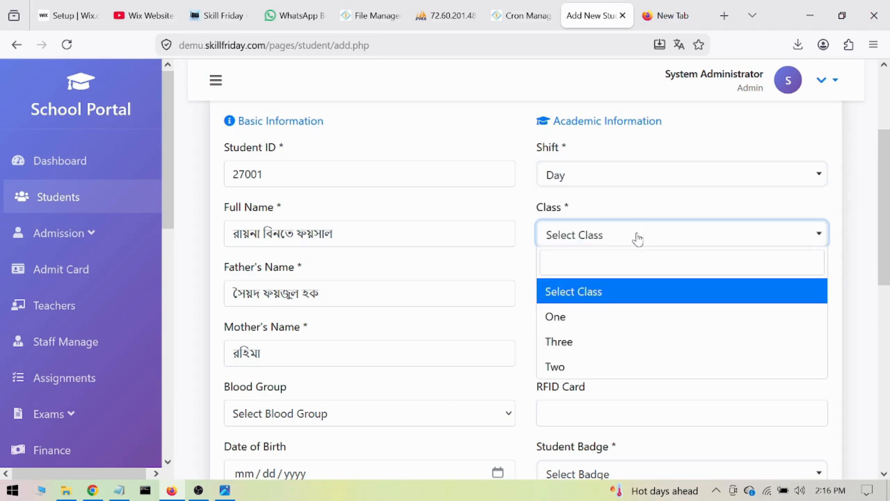
click(591, 318)
click(632, 304)
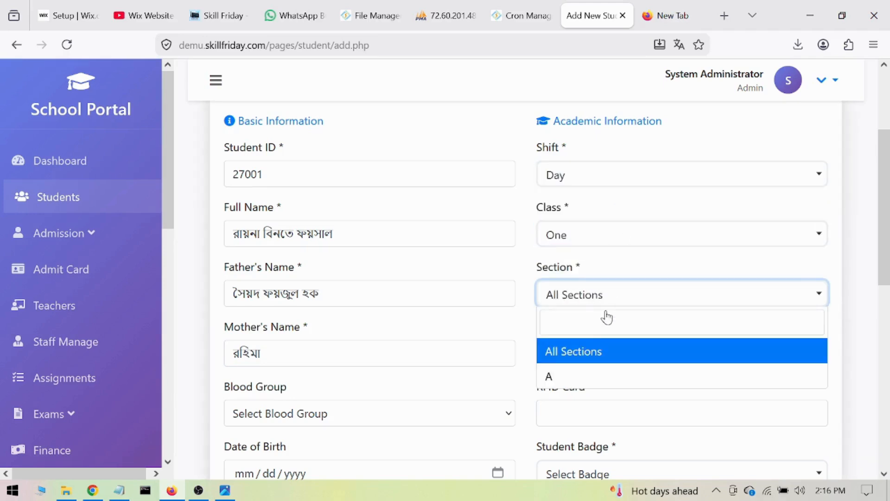
click(571, 375)
Set the student's roll number to ০১ and the student badge to অনাবাসিক.
scroll(563, 292, down, 3)
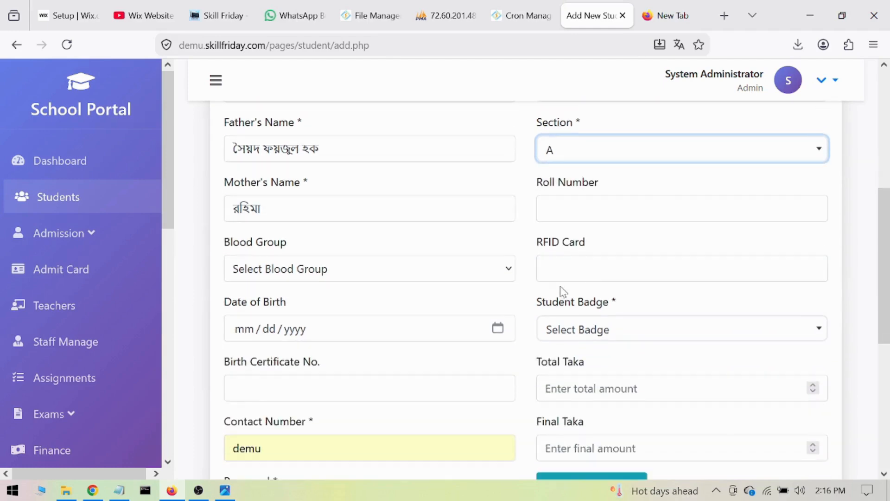
click(594, 210)
text(০)
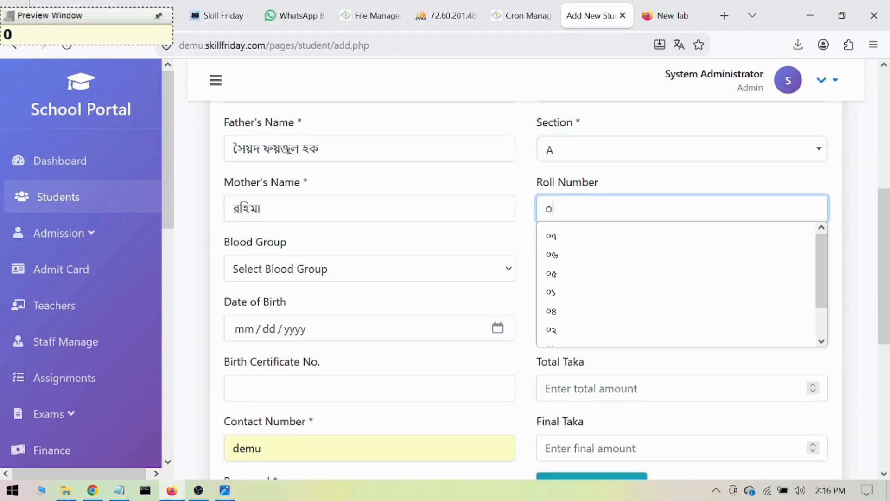
text(১)
click(520, 181)
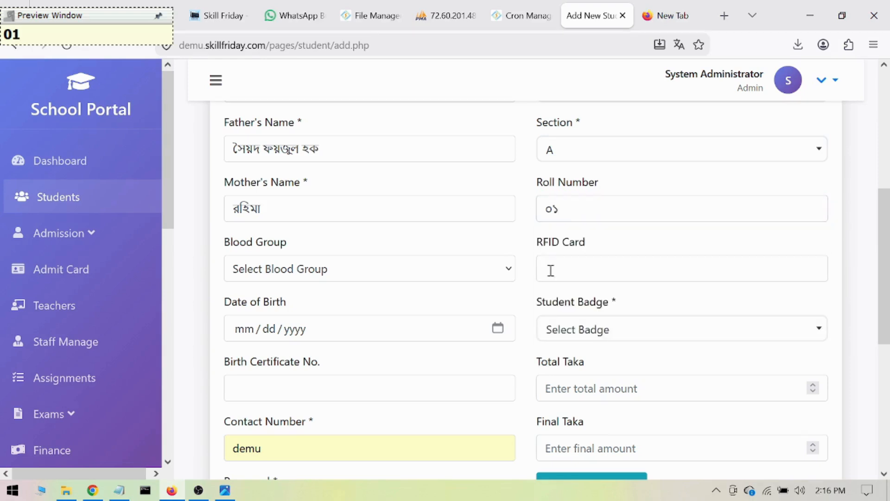
click(628, 332)
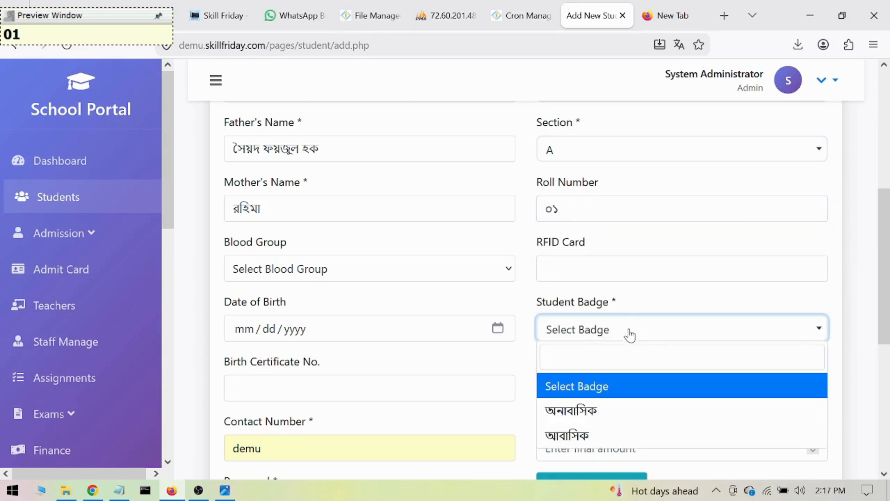
click(572, 409)
scroll(434, 368, down, 2)
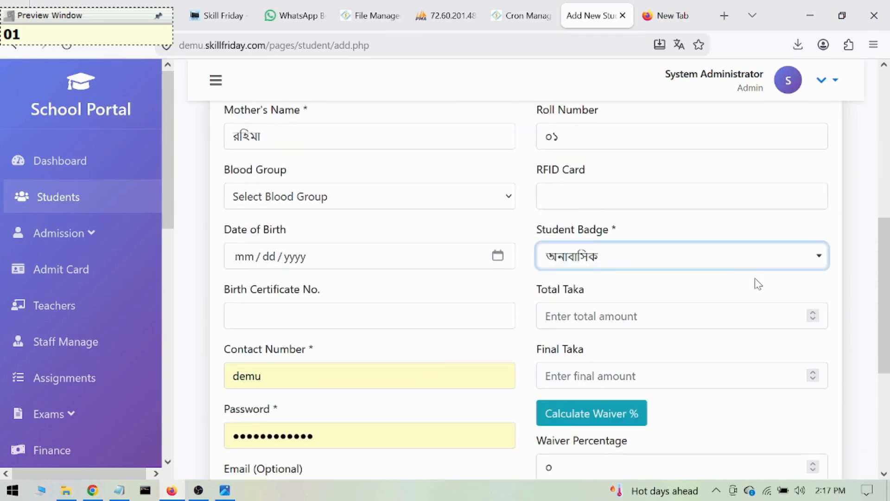
Replace the prefilled text in the contact number field with the student's phone number.
scroll(295, 386, down, 2)
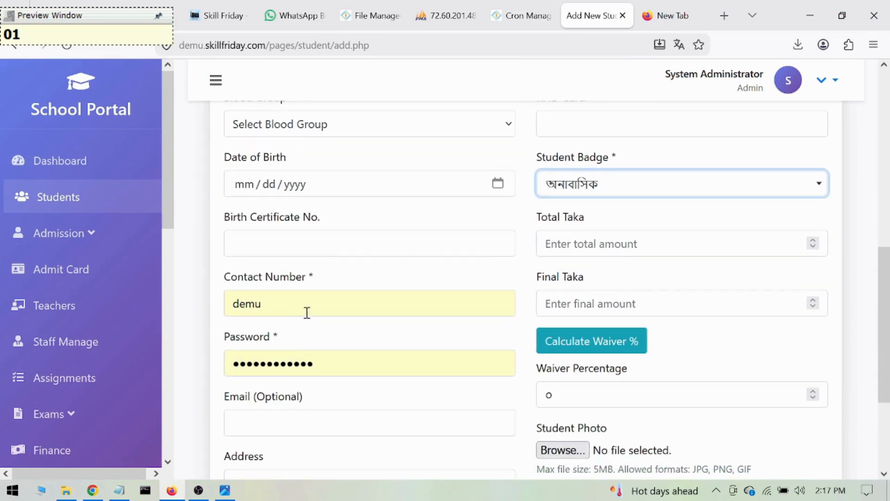
drag(306, 308, 197, 300)
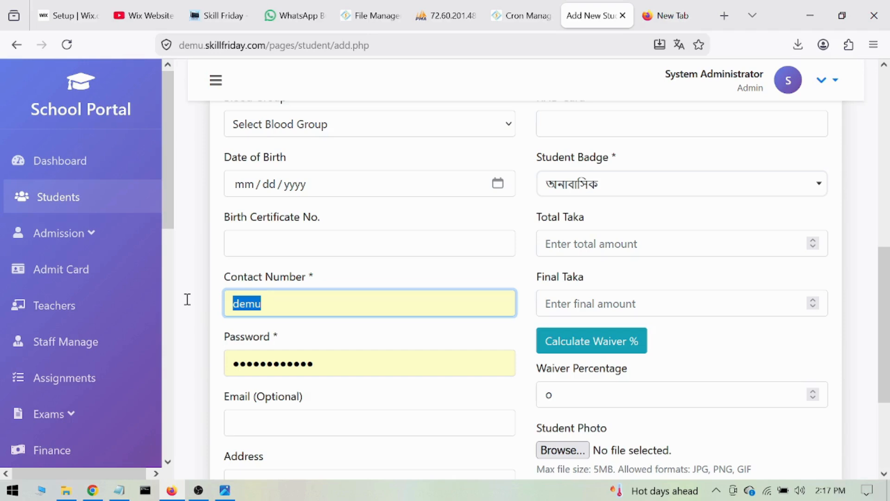
text(01)
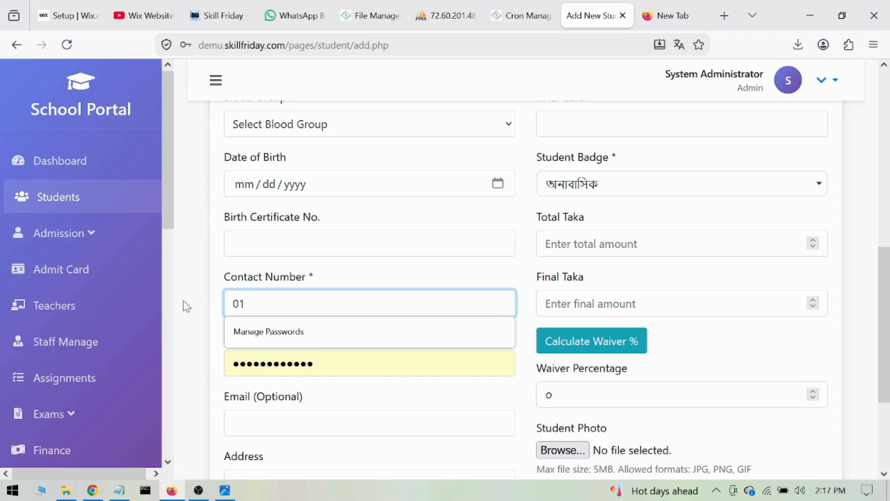
text(1111111111)
Submit the new student without a photo and decline saving the password in the browser.
scroll(308, 356, down, 3)
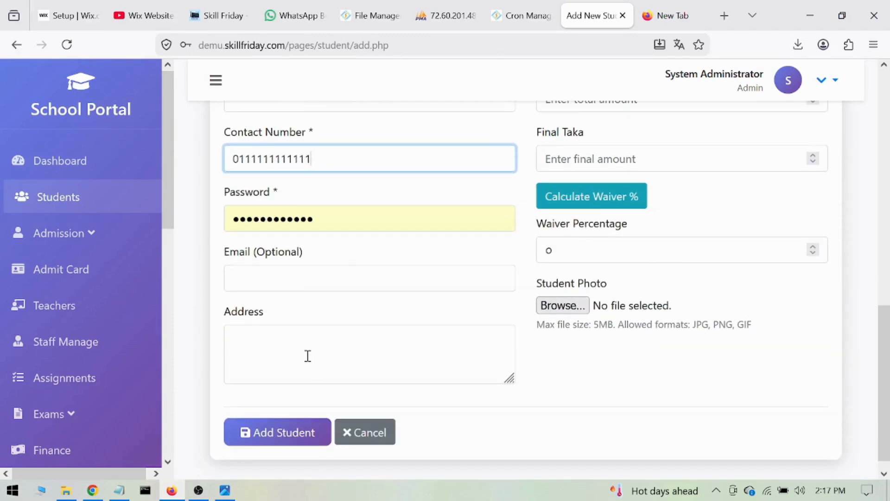
click(559, 307)
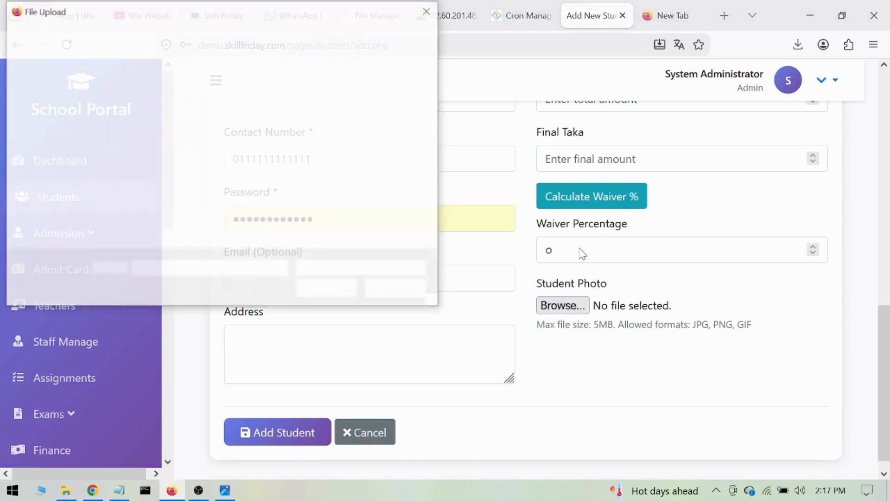
click(426, 12)
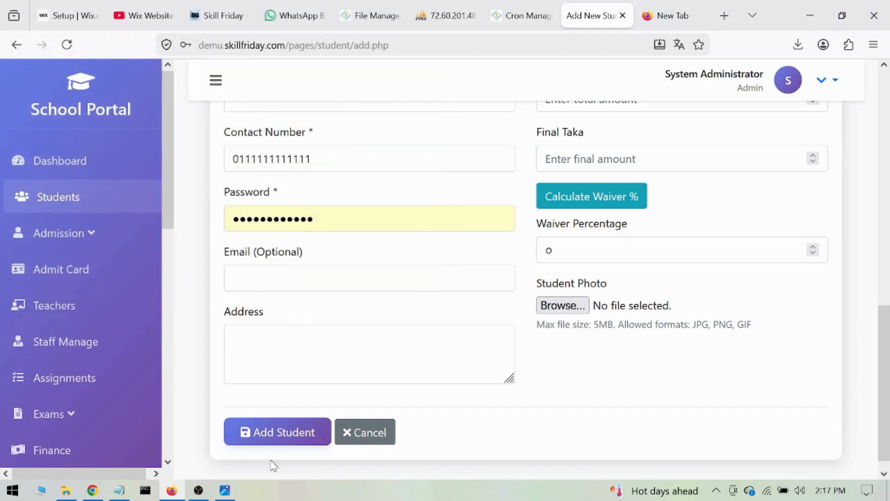
click(285, 440)
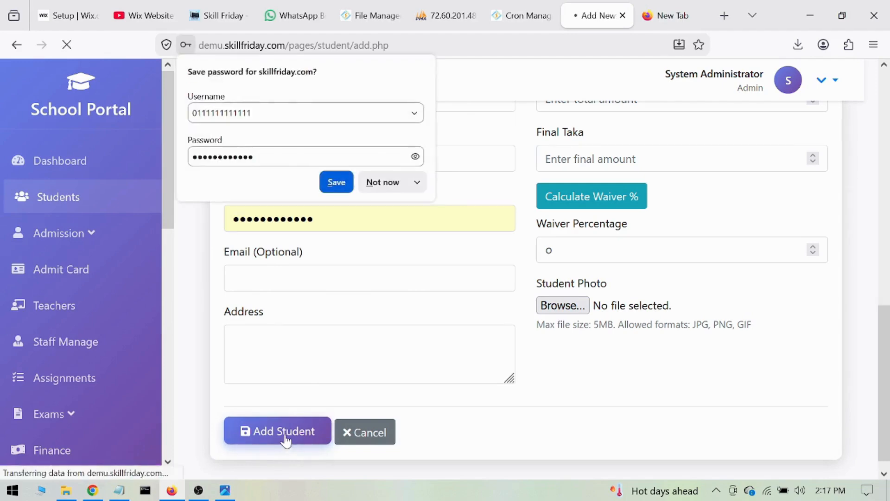
click(376, 182)
Open the new student's record for editing from the student list and save it without changes.
scroll(329, 388, down, 5)
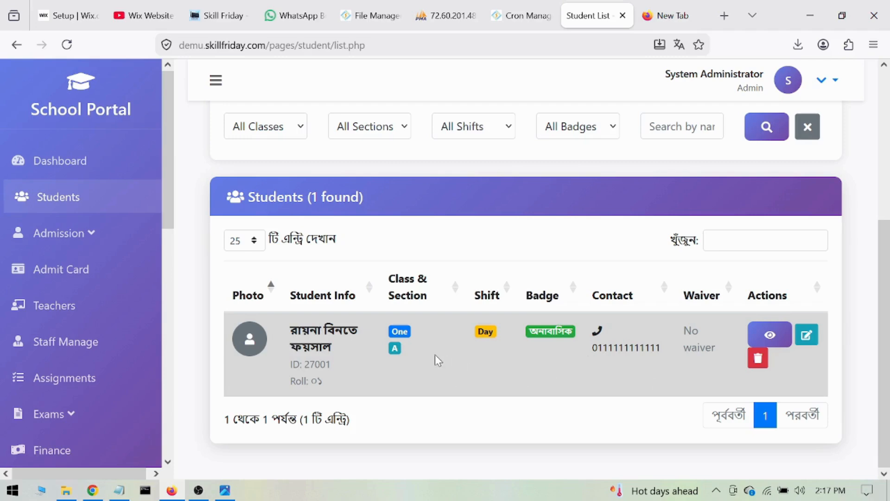
click(807, 334)
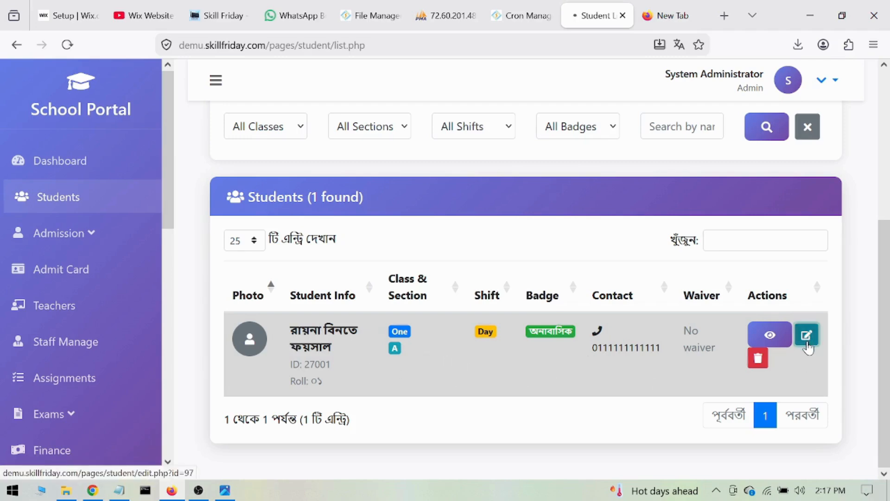
scroll(510, 324, down, 10)
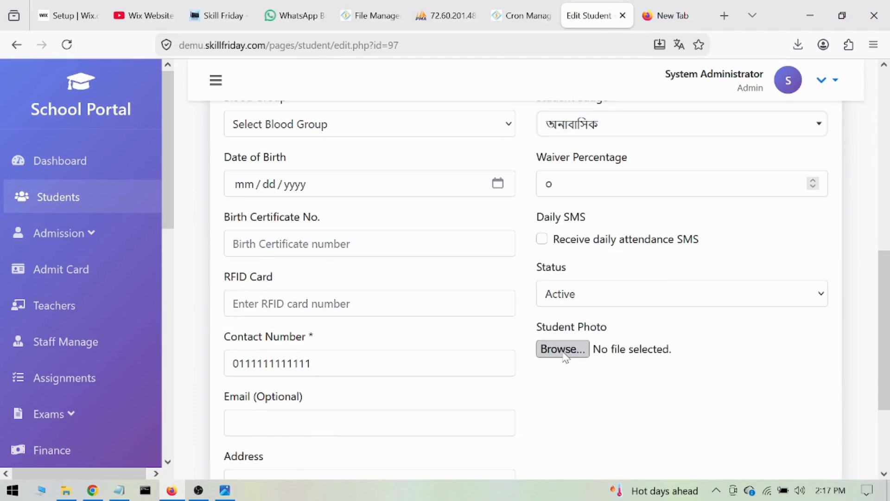
scroll(328, 360, down, 3)
click(283, 420)
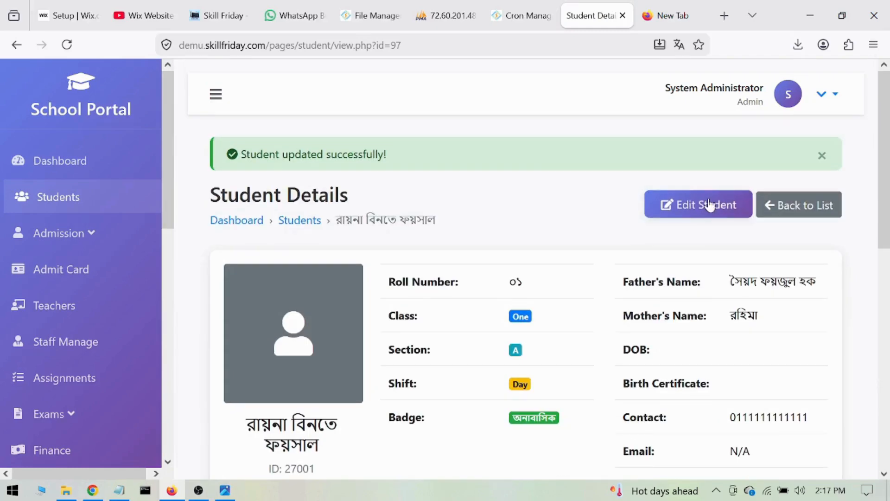
Reopen the student's edit form from the details page, review the entries and update the record again.
click(708, 205)
scroll(627, 350, down, 5)
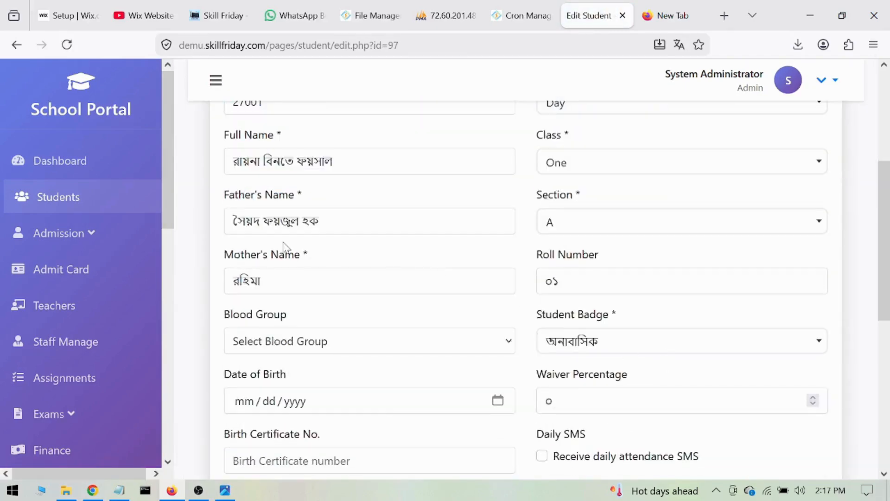
click(346, 221)
scroll(332, 358, down, 7)
click(277, 412)
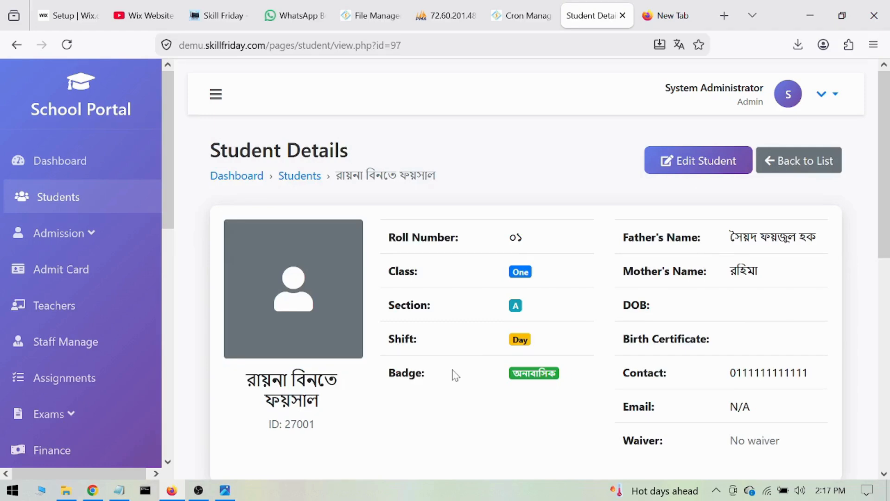
Open the Subjects page of the academic settings.
scroll(105, 314, down, 8)
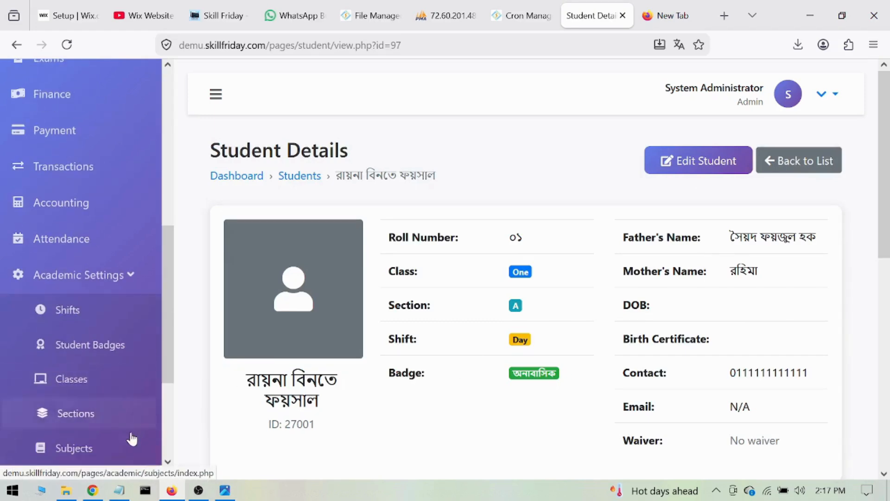
scroll(175, 324, down, 4)
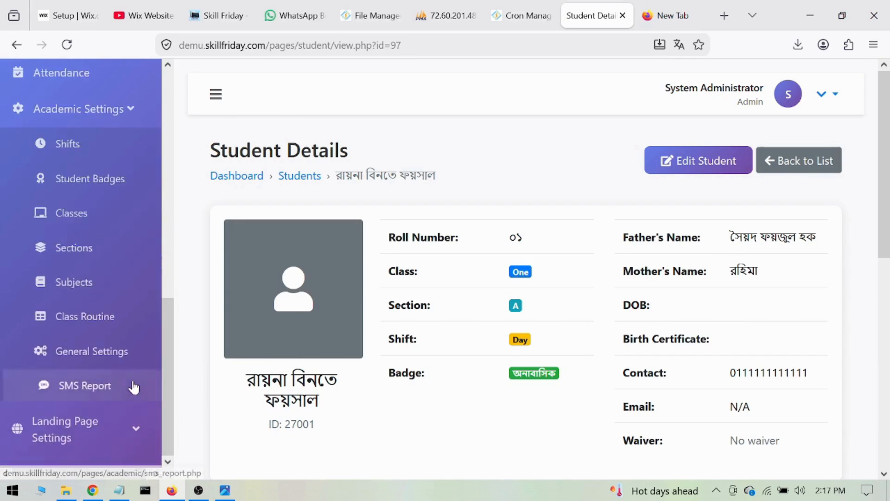
click(93, 282)
Open the Class Routine page of the academic settings.
scroll(103, 312, down, 8)
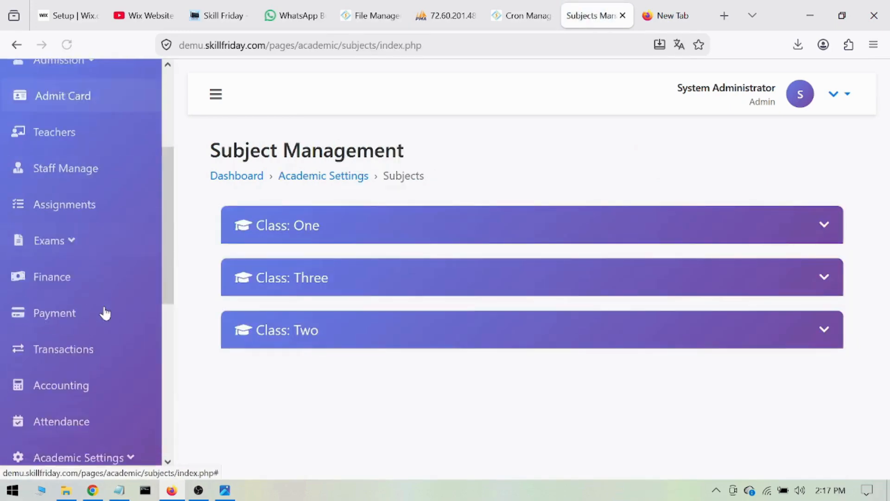
scroll(56, 391, down, 3)
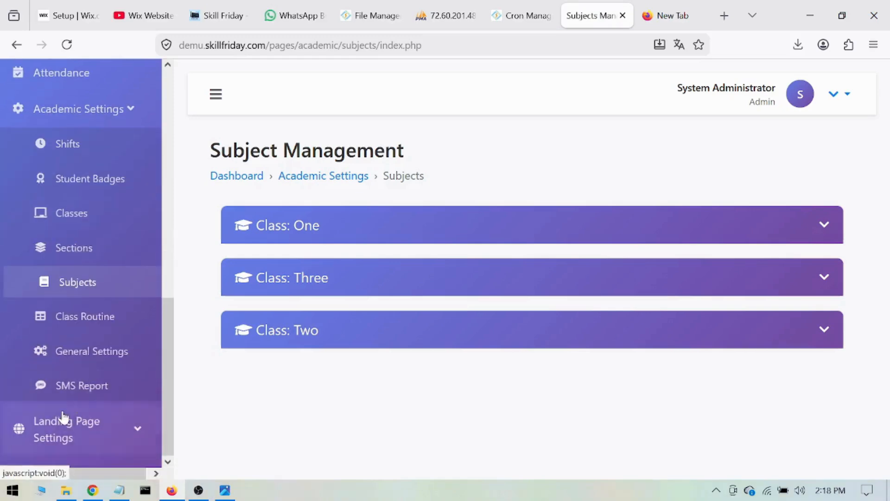
click(75, 318)
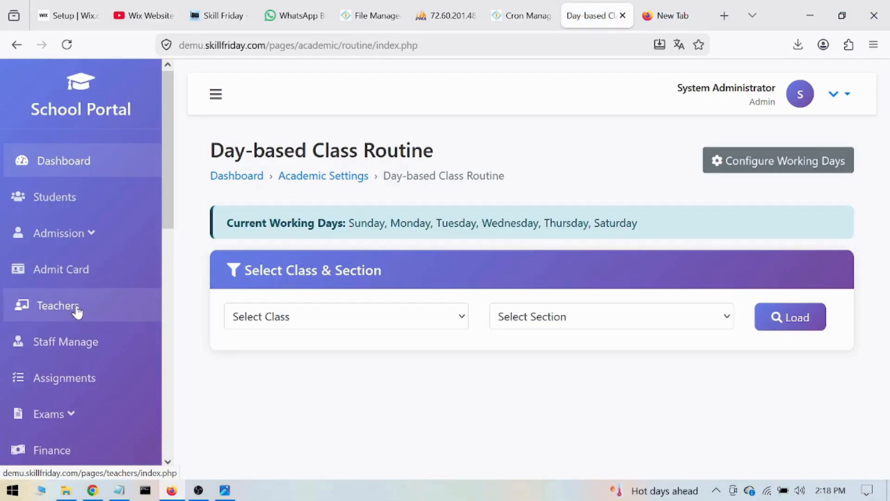